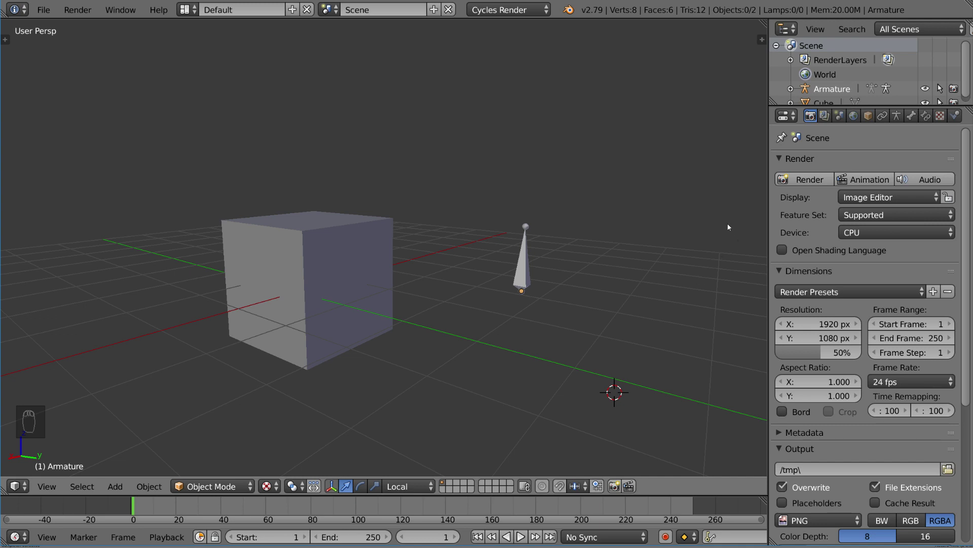
Step: Put the armature in Pose Mode, select its bone, and list the available bone constraints
{"action": "left_click", "coordinate": [926, 116]}
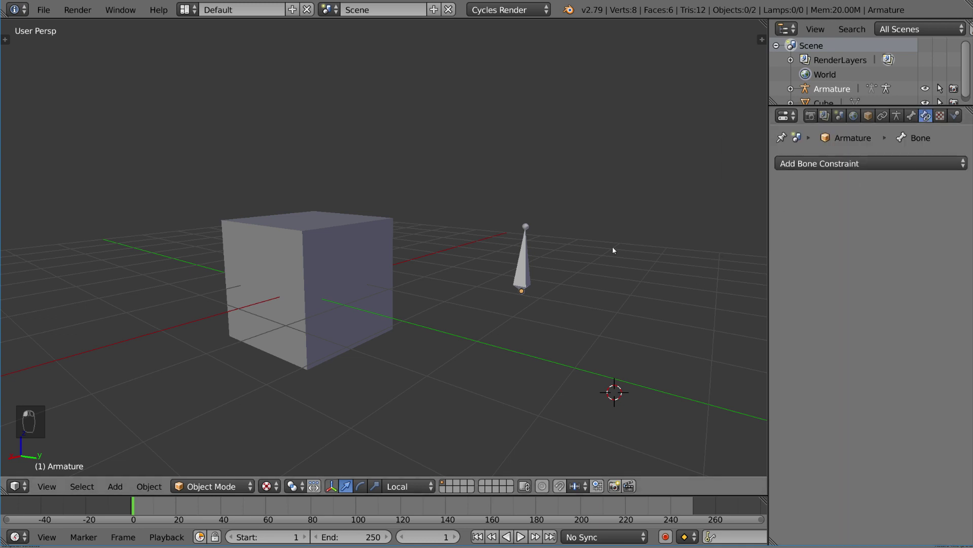
{"action": "right_click", "coordinate": [521, 280]}
{"action": "key", "text": "ctrl+Tab"}
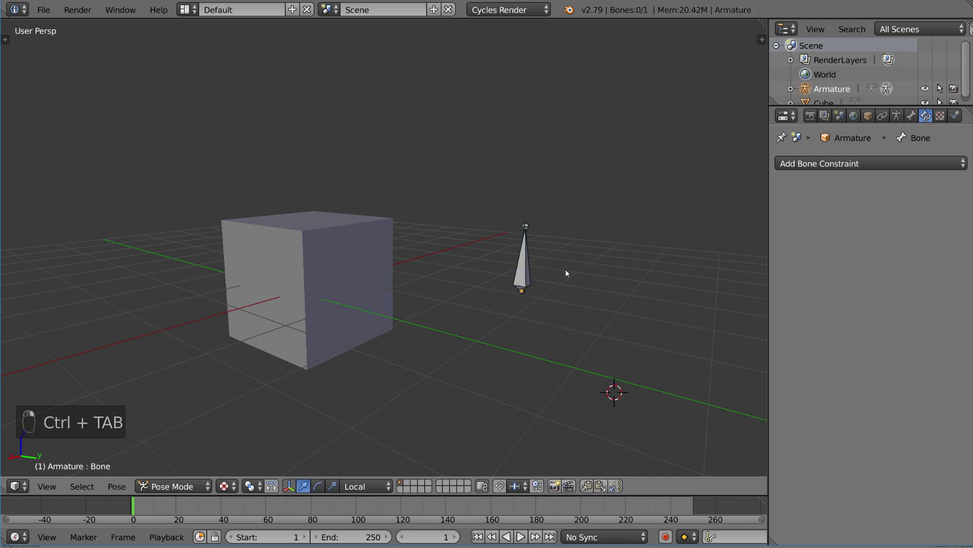
{"action": "right_click", "coordinate": [523, 266]}
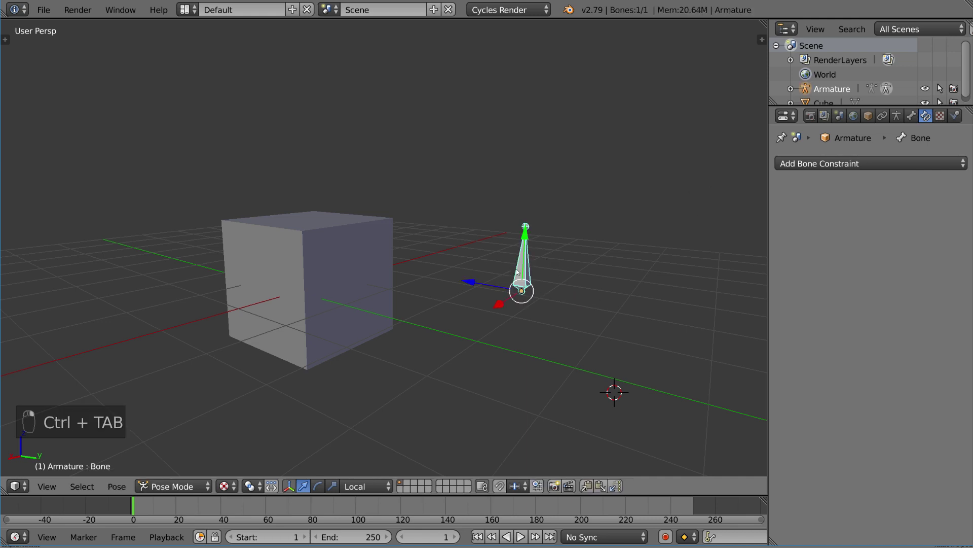
{"action": "left_click", "coordinate": [907, 164]}
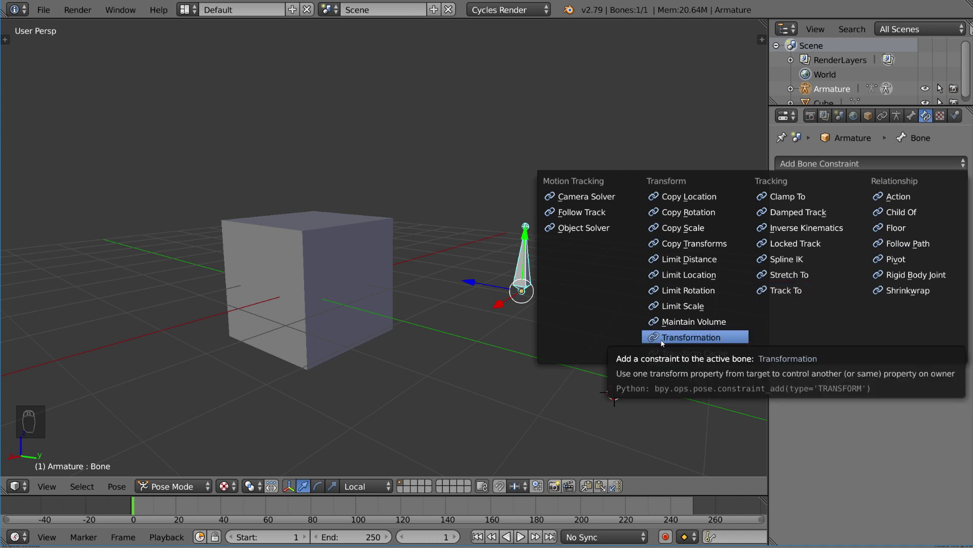
{"action": "left_click", "coordinate": [734, 338]}
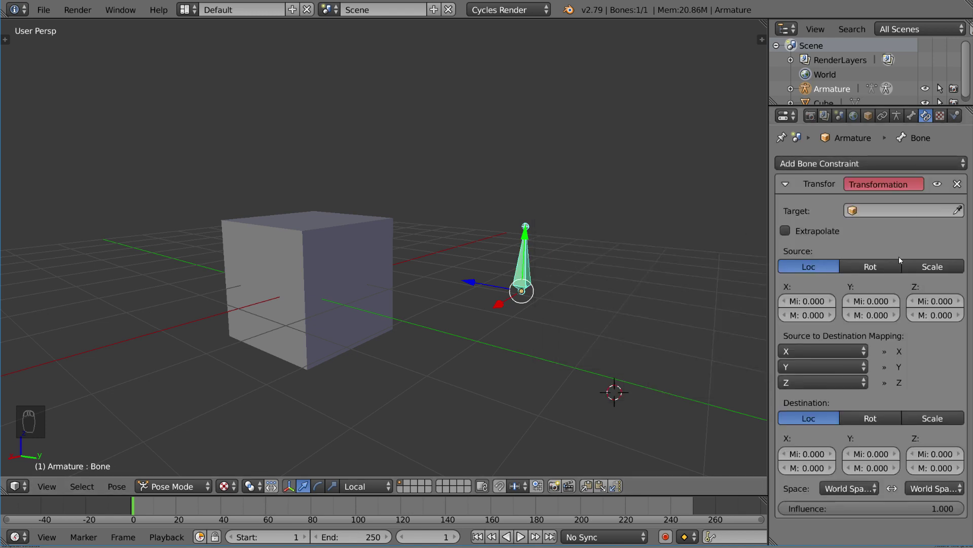
{"action": "middle_click_drag", "start_coordinate": [623, 284], "coordinate": [600, 293]}
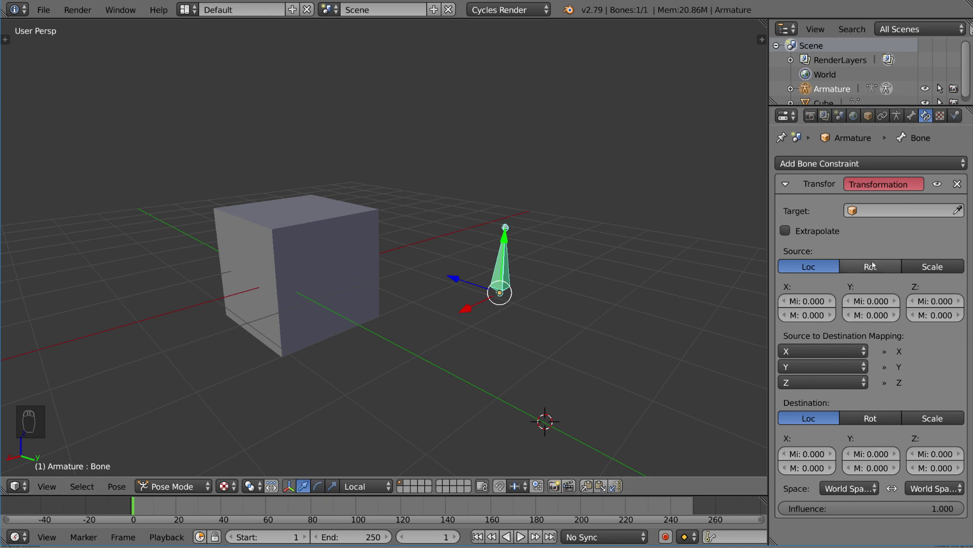
Step: Pick the Cube as the constraint target, then try the Armature and dismiss its bone list
{"action": "left_click", "coordinate": [957, 209]}
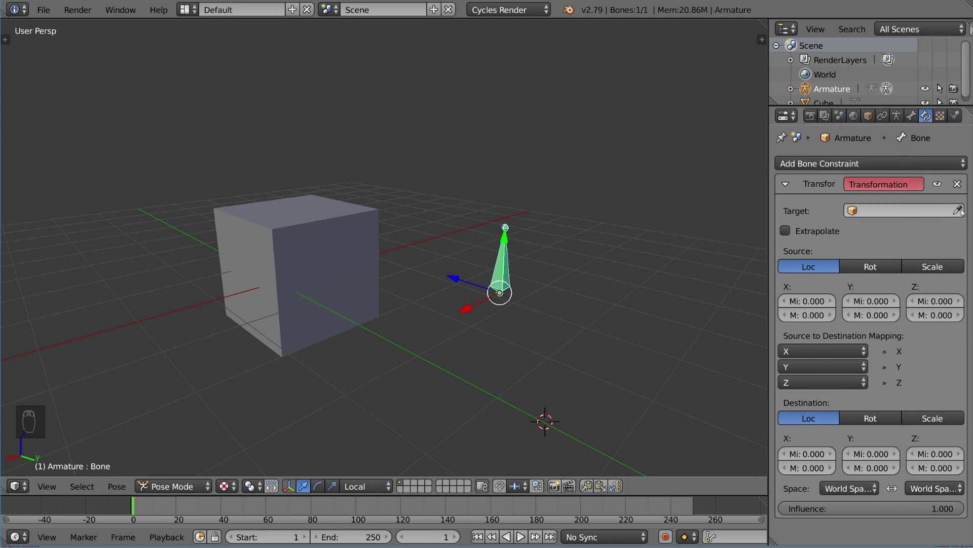
{"action": "left_click", "coordinate": [278, 230]}
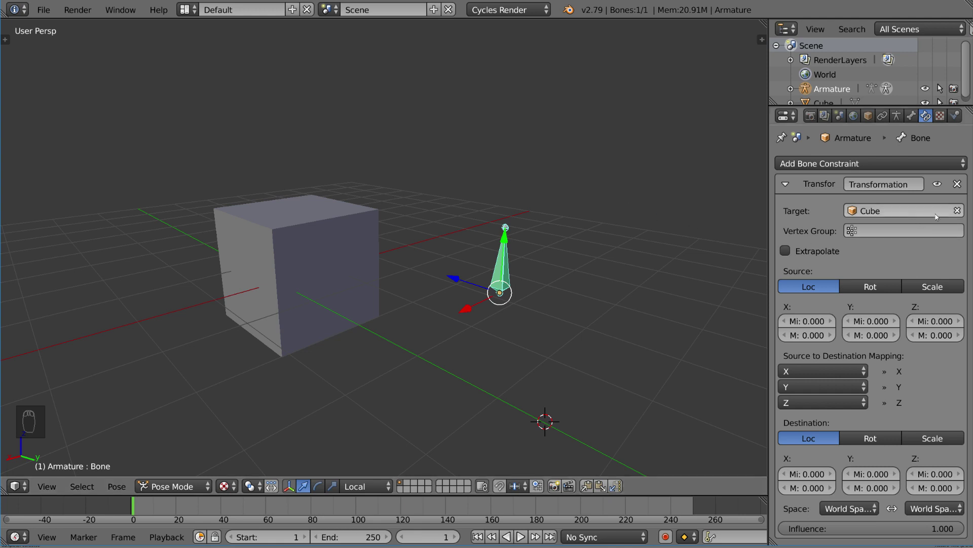
{"action": "left_click", "coordinate": [957, 210]}
{"action": "left_click", "coordinate": [957, 210]}
{"action": "left_click", "coordinate": [502, 254]}
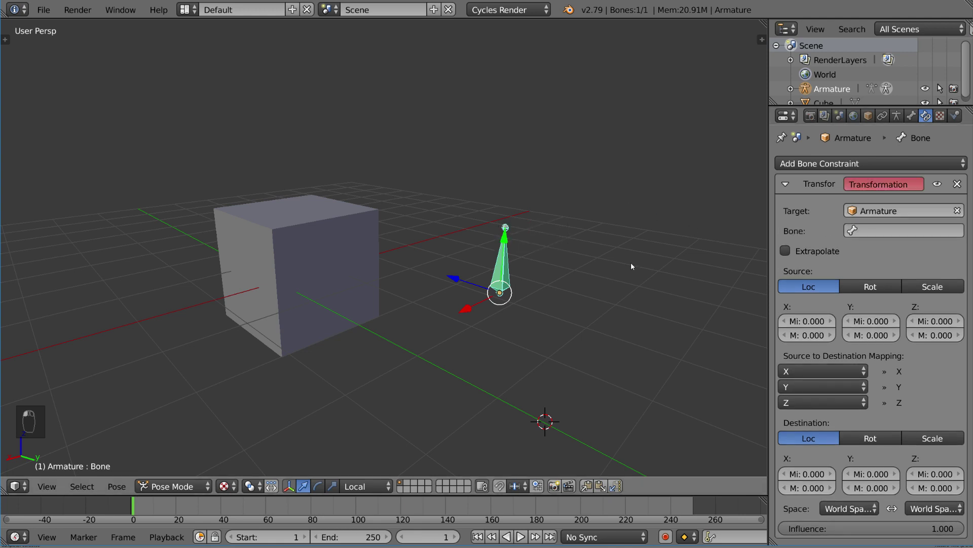
{"action": "left_click", "coordinate": [874, 231]}
{"action": "key", "text": "Escape"}
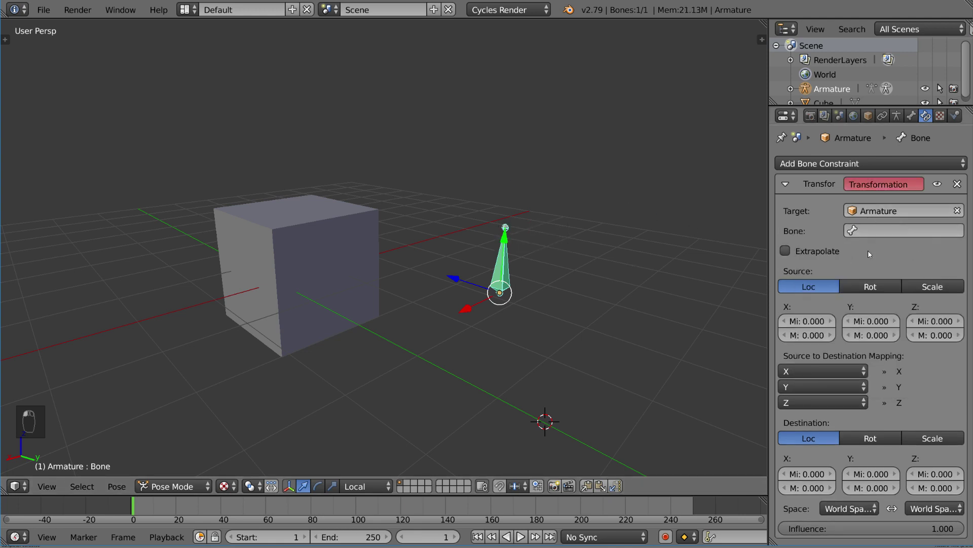
Step: Switch the constraint target back to the Cube
{"action": "left_click", "coordinate": [957, 211]}
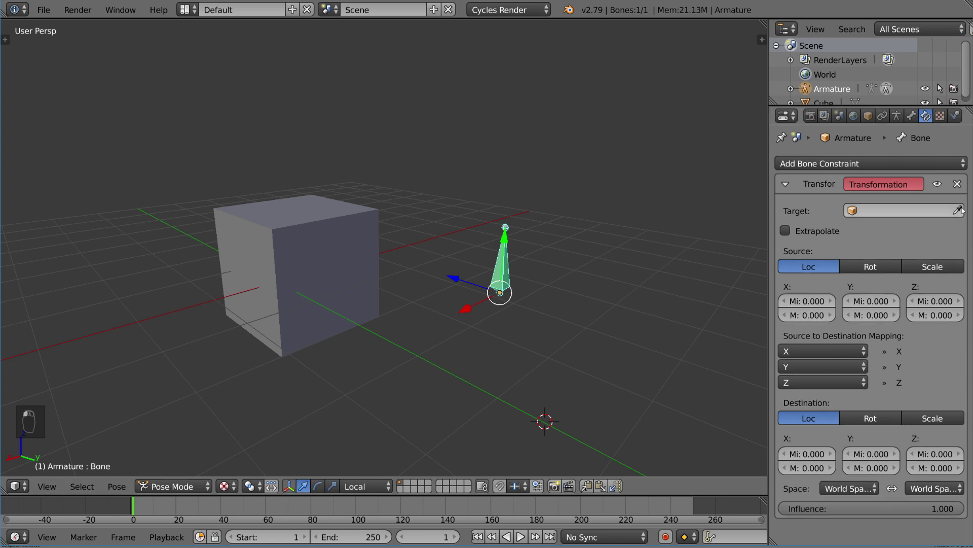
{"action": "left_click", "coordinate": [957, 210]}
{"action": "left_click", "coordinate": [355, 276]}
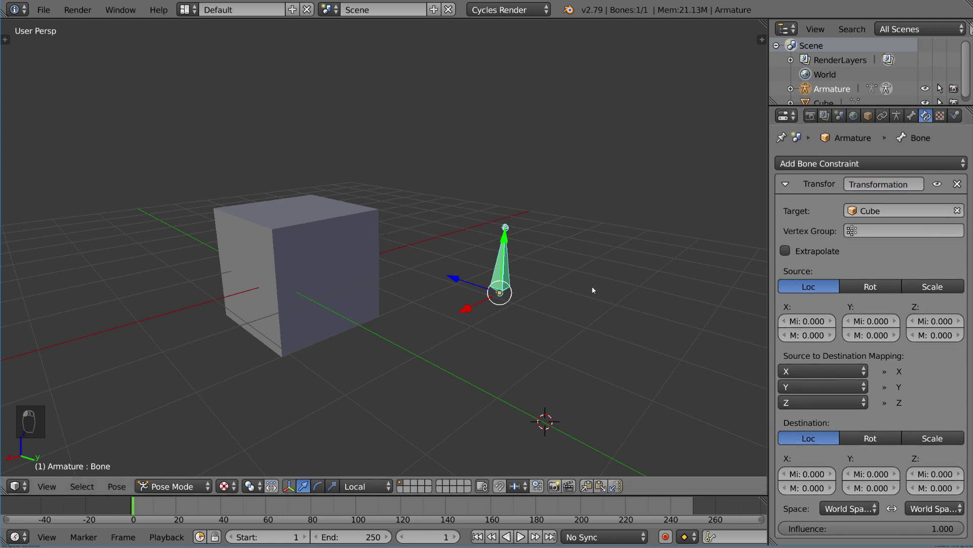
{"action": "middle_click_drag", "start_coordinate": [592, 279], "coordinate": [670, 284], "text": "shift"}
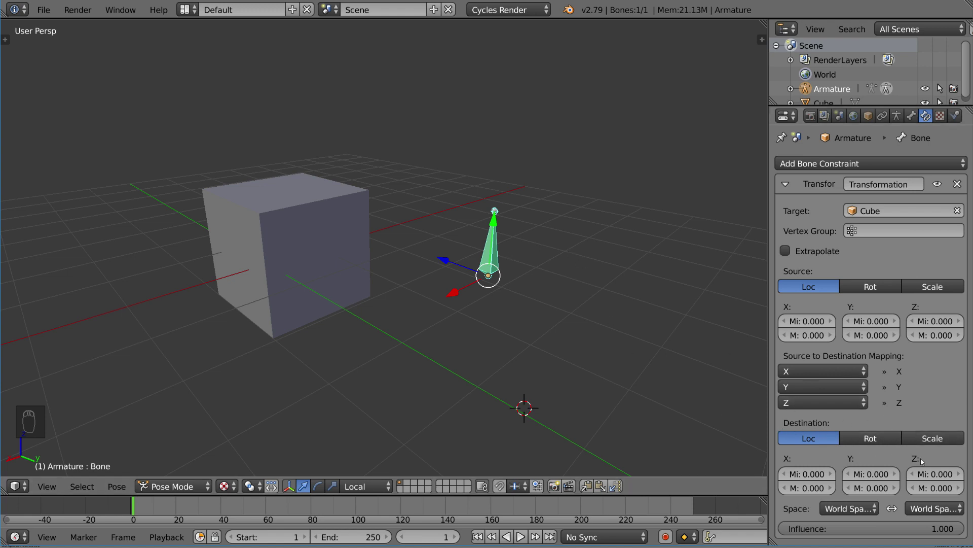
Step: Set the constraint destination to Rot, then test-grab the cube and reselect the bone
{"action": "left_click", "coordinate": [870, 438]}
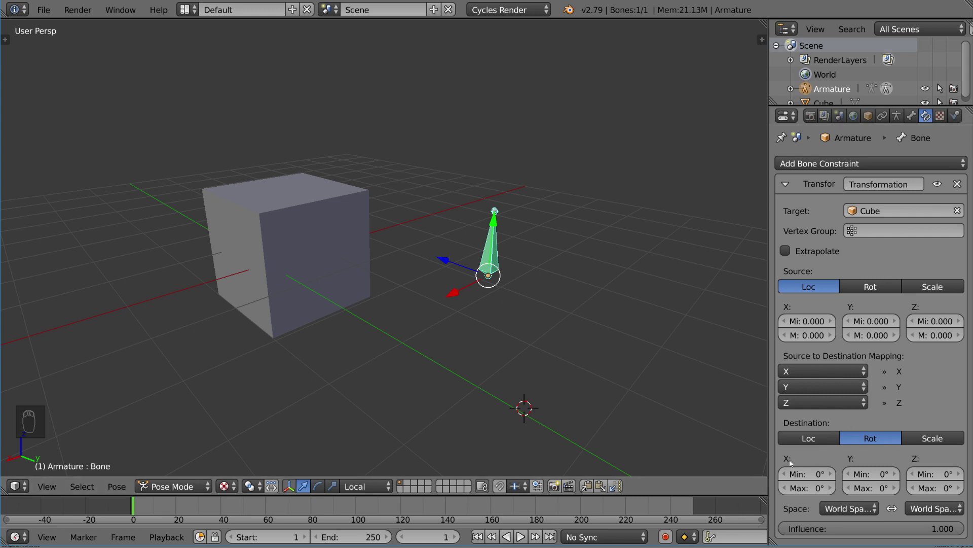
{"action": "right_click", "coordinate": [351, 233]}
{"action": "key", "text": "g"}
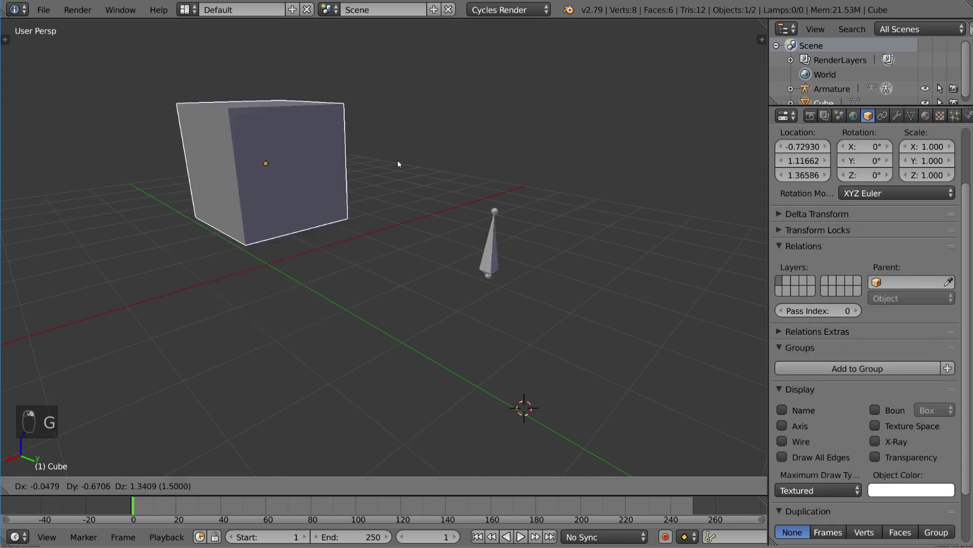
{"action": "key", "text": "g"}
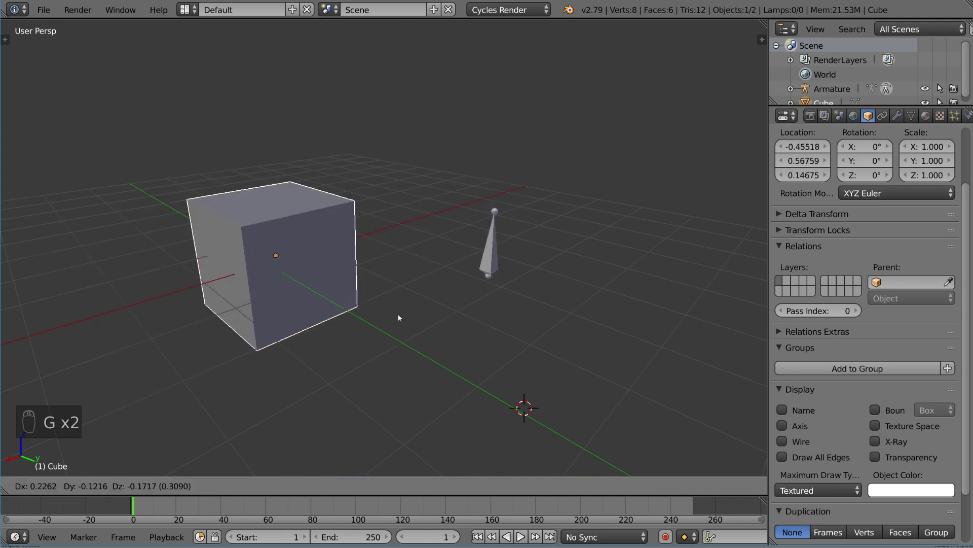
{"action": "right_click", "coordinate": [355, 284]}
{"action": "right_click", "coordinate": [491, 243]}
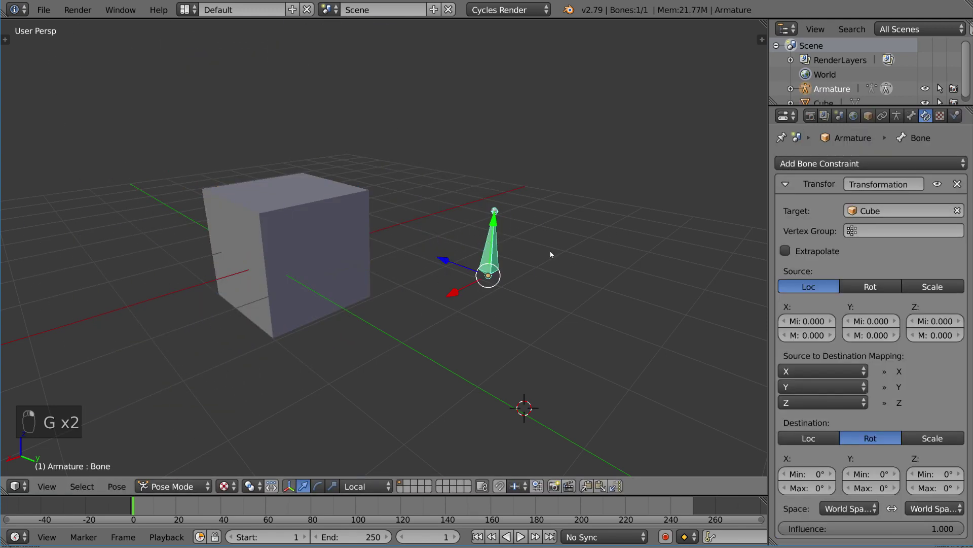
Step: Test-rotate the cube, cancel the rotation, and reselect the bone
{"action": "right_click", "coordinate": [314, 233]}
{"action": "key", "text": "r"}
{"action": "right_click", "coordinate": [382, 202]}
{"action": "right_click", "coordinate": [492, 256]}
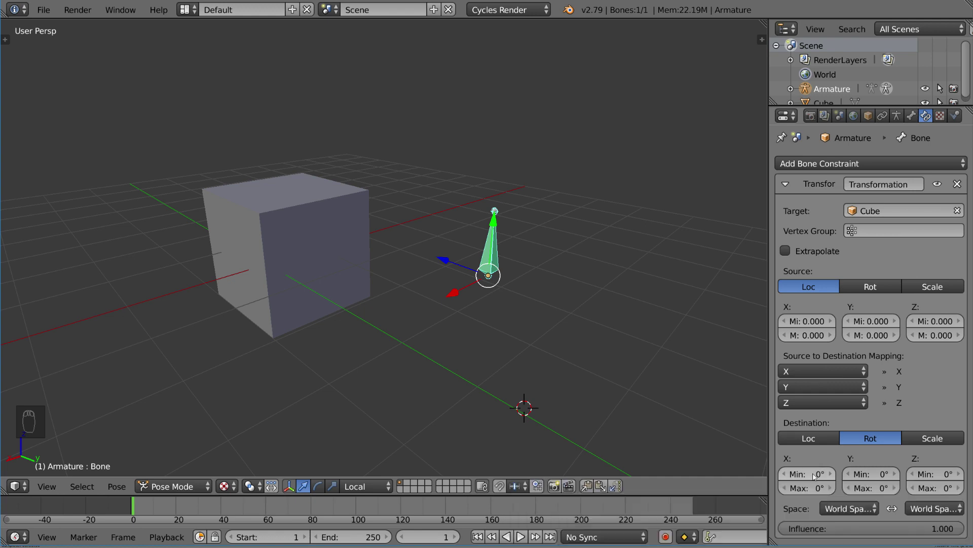
Step: Keep the destination on rotation and set the X, Y and Z rotation maximums to 360°
{"action": "left_click", "coordinate": [824, 438]}
{"action": "left_click", "coordinate": [891, 439]}
{"action": "type", "text": "360"}
{"action": "key", "text": "Return"}
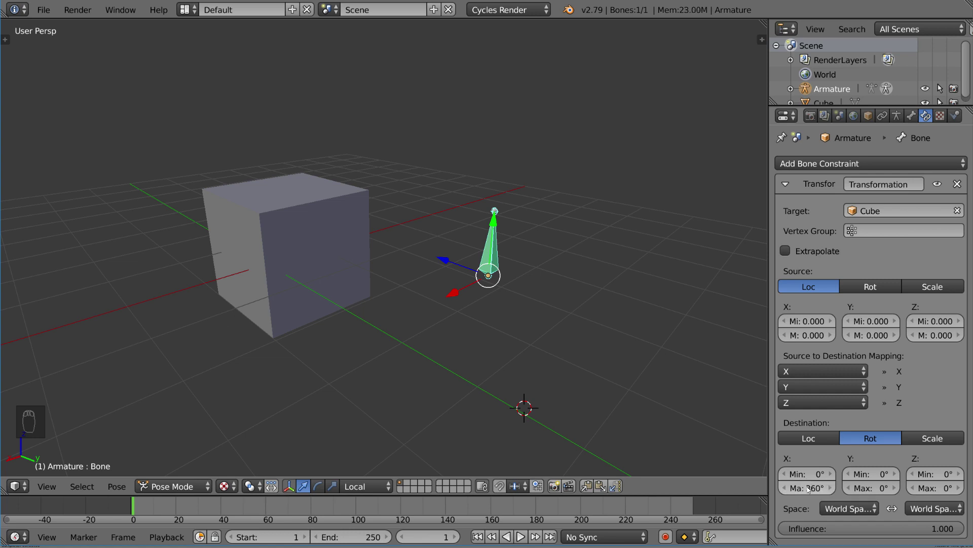
{"action": "key", "text": "ctrl+c"}
{"action": "key", "text": "ctrl+v"}
{"action": "key", "text": "ctrl+v"}
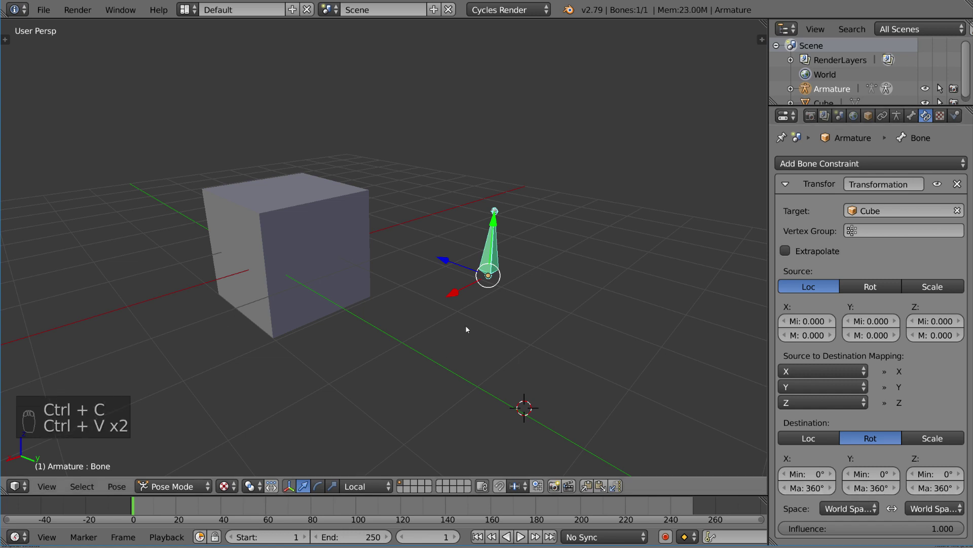
Step: Test-move and test-rotate the cube several times, cancelling each, then reselect the bone
{"action": "right_click", "coordinate": [362, 271]}
{"action": "key", "text": "g"}
{"action": "right_click", "coordinate": [413, 109]}
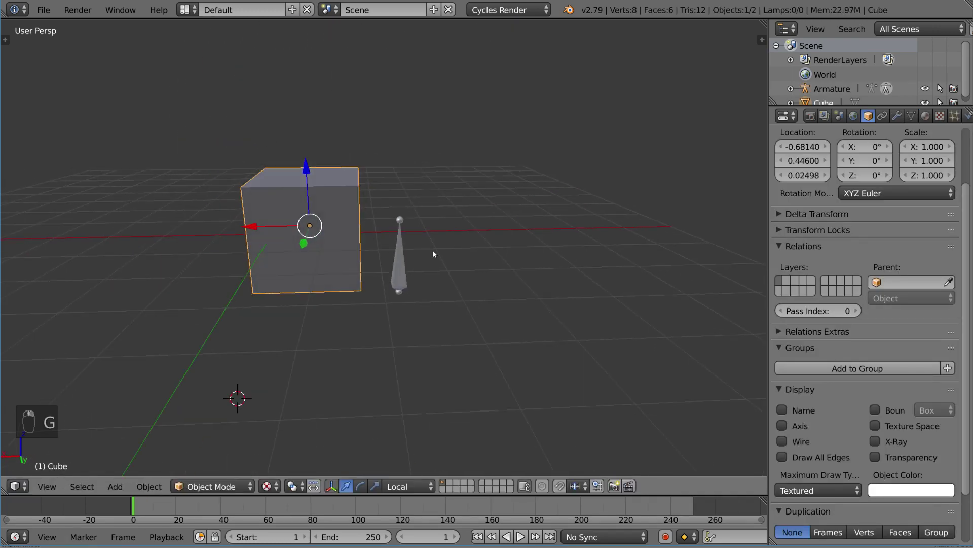
{"action": "key", "text": "g"}
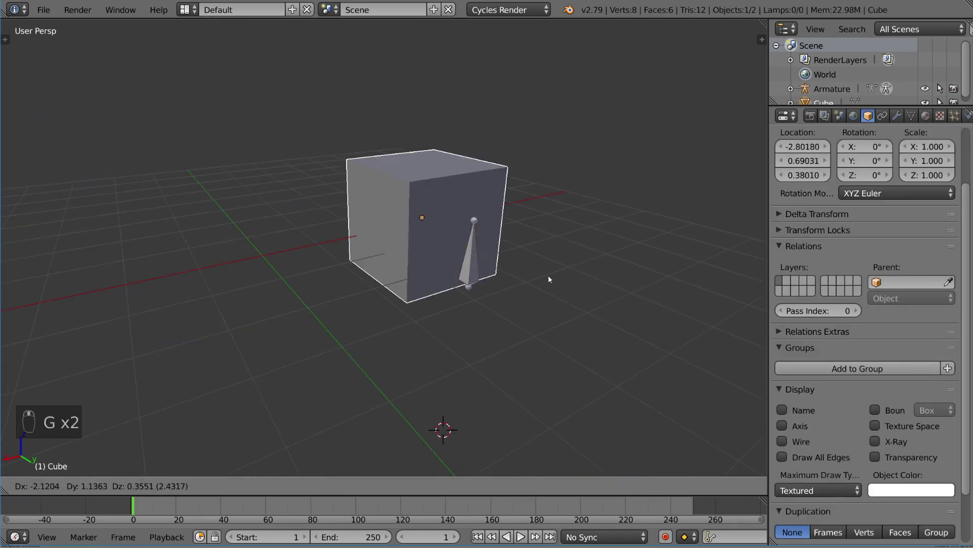
{"action": "right_click", "coordinate": [492, 229]}
{"action": "key", "text": "g"}
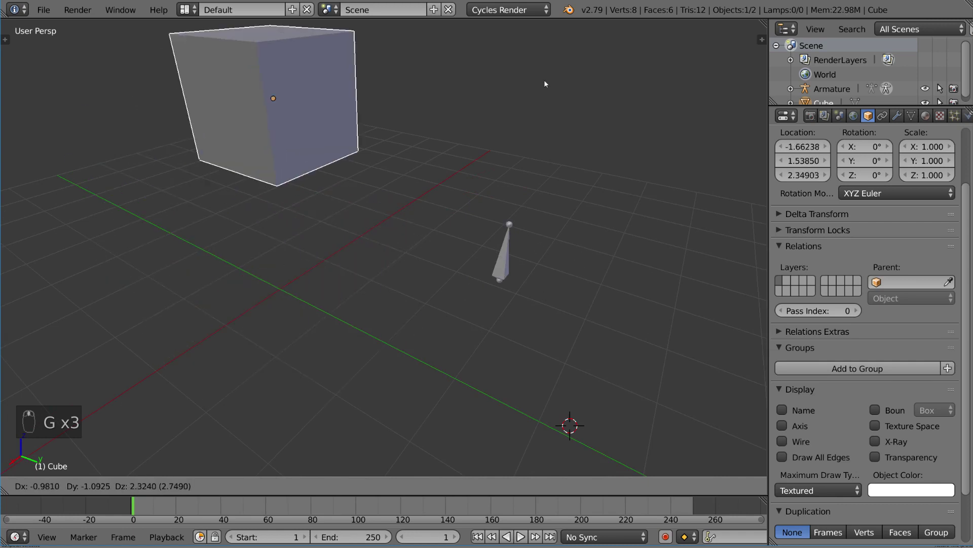
{"action": "right_click", "coordinate": [552, 261]}
{"action": "key", "text": "g"}
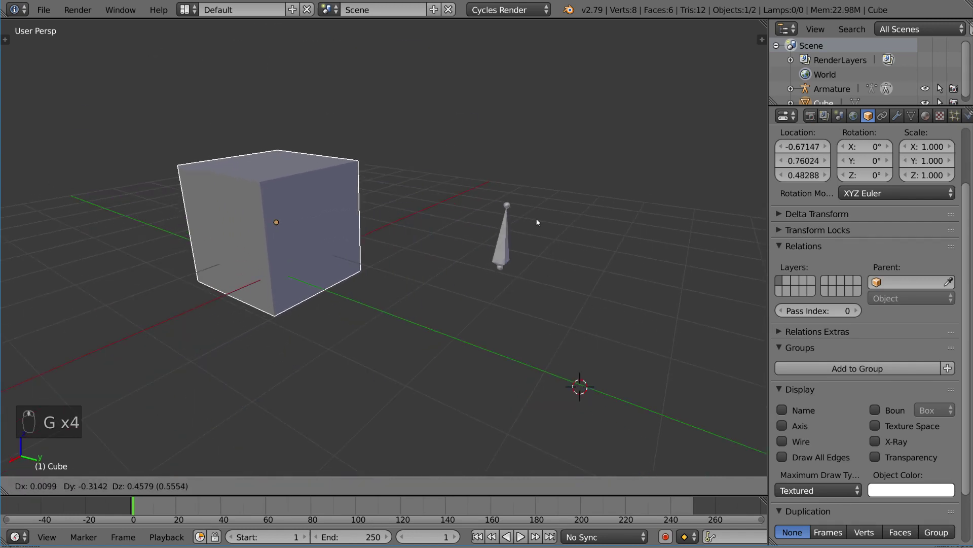
{"action": "right_click", "coordinate": [572, 235]}
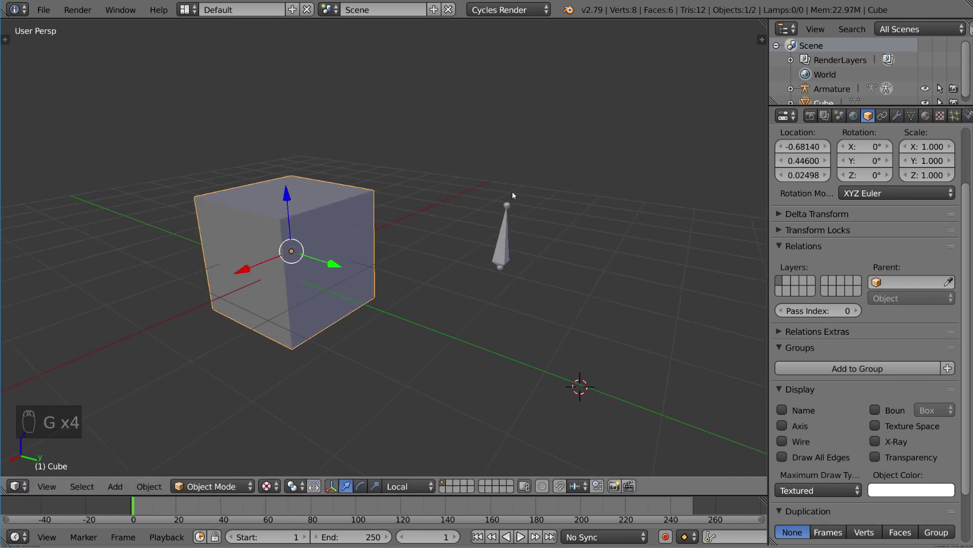
{"action": "key", "text": "r"}
{"action": "right_click", "coordinate": [528, 239]}
{"action": "right_click", "coordinate": [515, 226]}
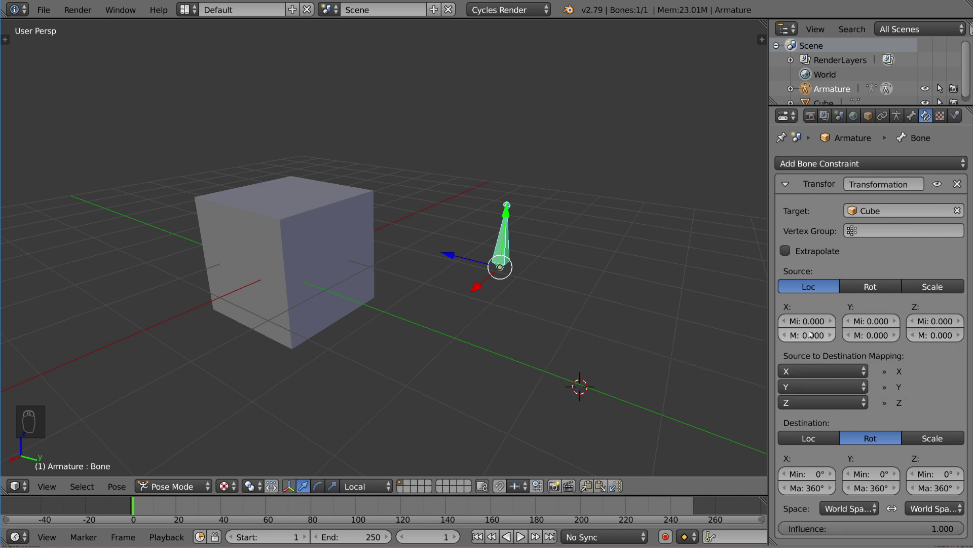
Step: Widen the Properties panel and enter source location maximums of 1, keeping minimums at 0
{"action": "left_click_drag", "start_coordinate": [769, 330], "coordinate": [740, 329]}
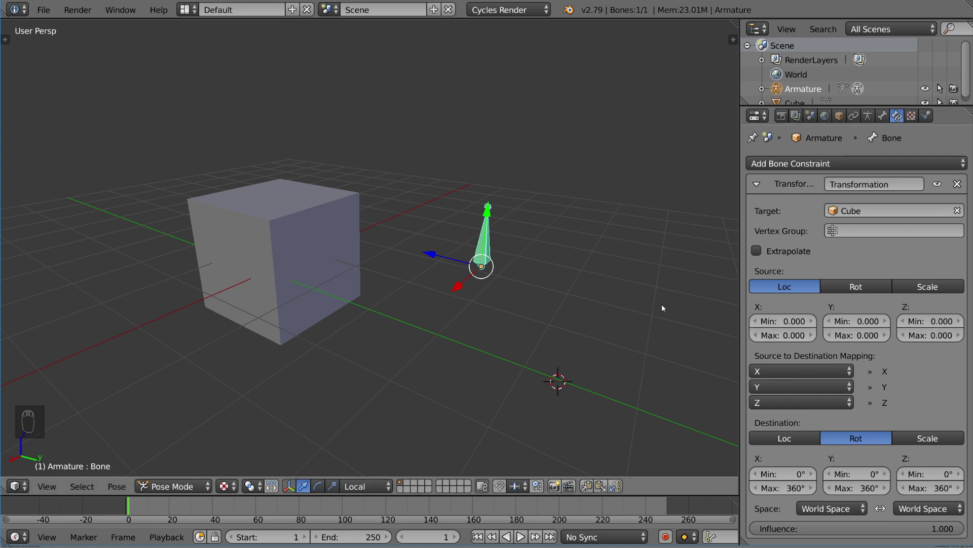
{"action": "left_click", "coordinate": [789, 335]}
{"action": "type", "text": "1"}
{"action": "key", "text": "Tab"}
{"action": "type", "text": "1"}
{"action": "key", "text": "Tab"}
{"action": "type", "text": "1"}
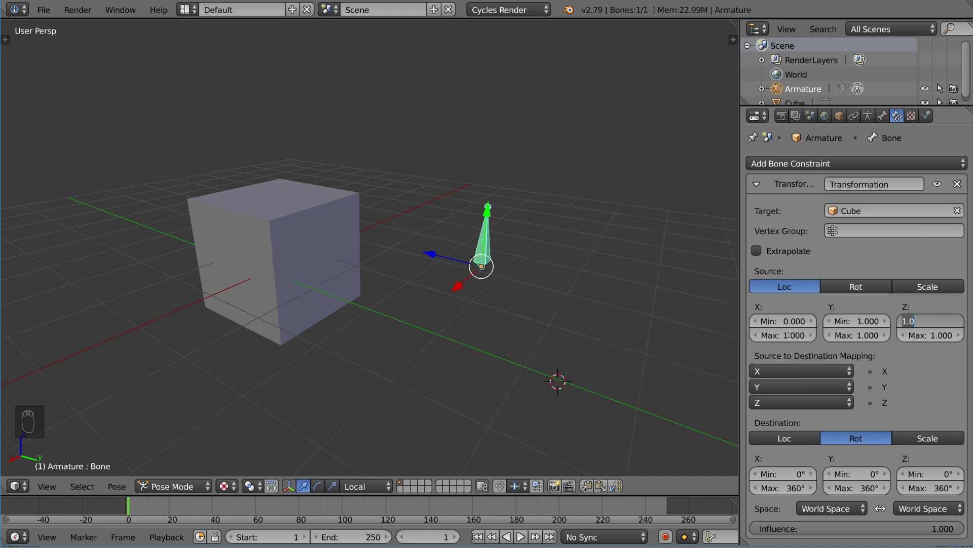
{"action": "type", "text": ".0"}
{"action": "key", "text": "shift+Tab"}
{"action": "type", "text": "0"}
{"action": "key", "text": "Return"}
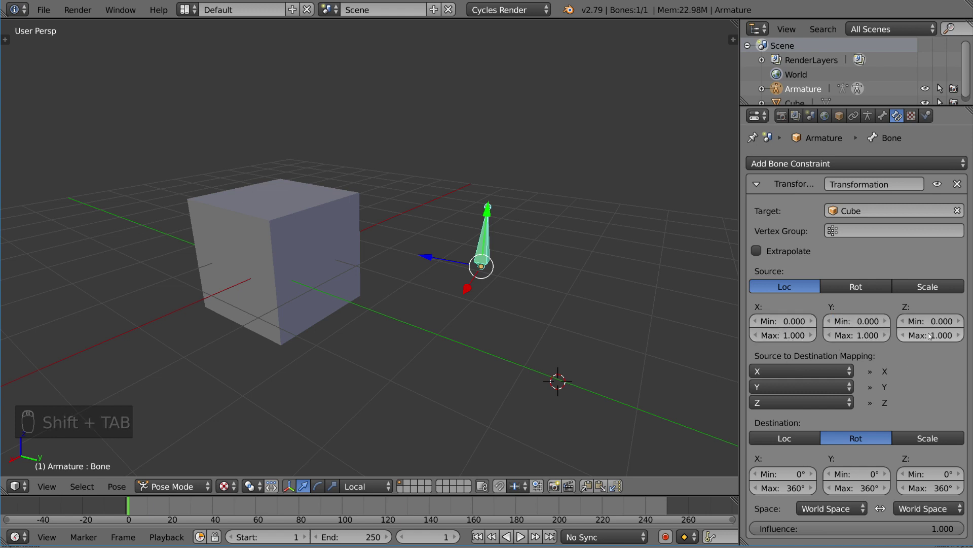
Step: Test-move the cube freely and along Z, cancelling the vertical move
{"action": "right_click", "coordinate": [299, 273]}
{"action": "middle_click_drag", "start_coordinate": [299, 273], "coordinate": [455, 332]}
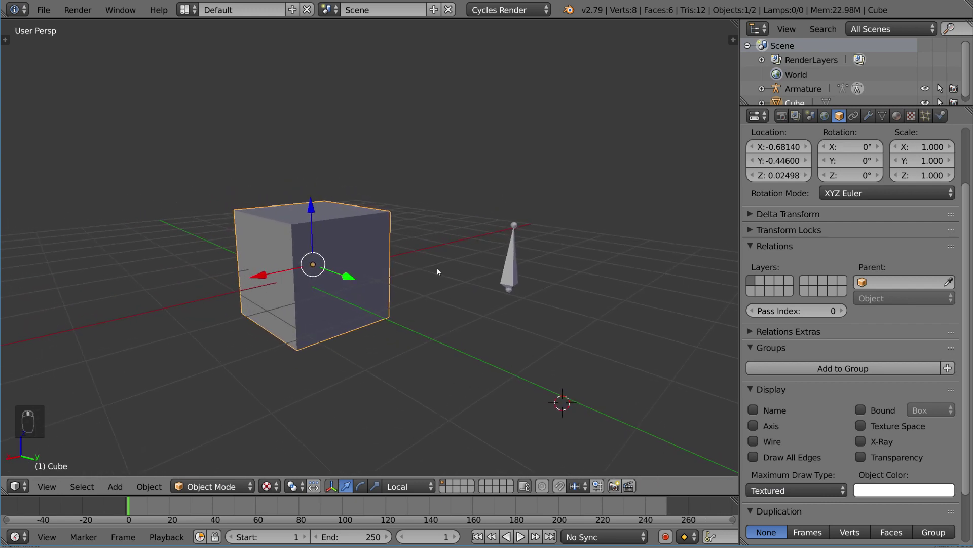
{"action": "right_click", "coordinate": [509, 263]}
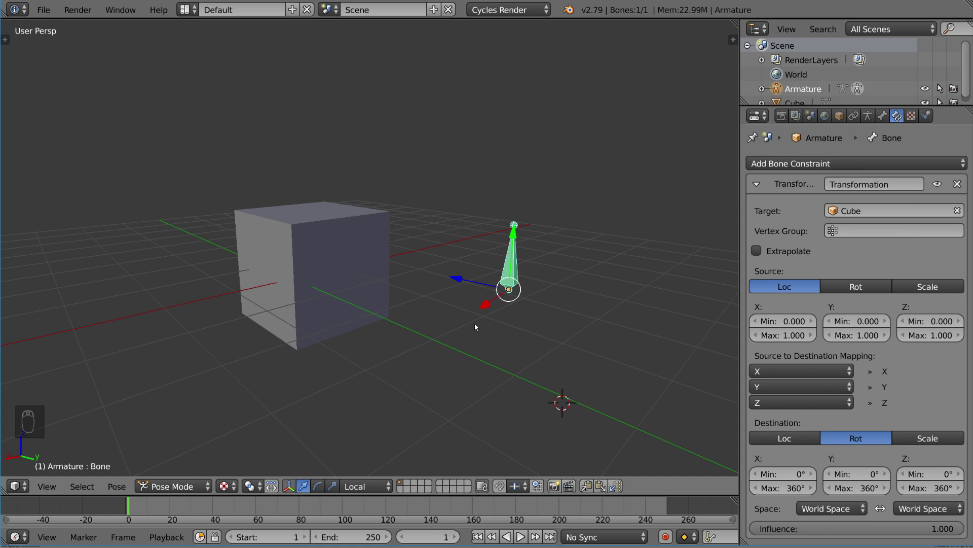
{"action": "right_click", "coordinate": [337, 284]}
{"action": "key", "text": "g"}
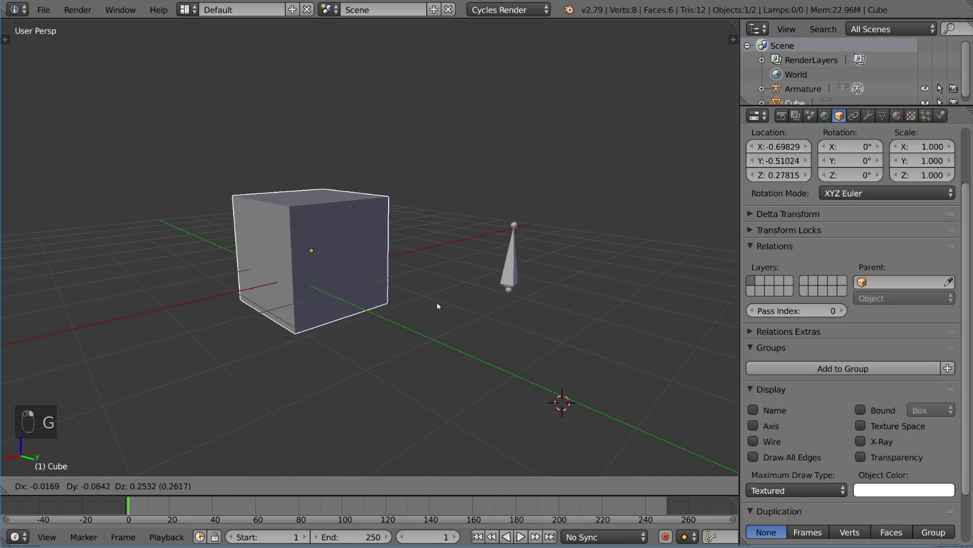
{"action": "left_click", "coordinate": [436, 329]}
{"action": "key", "text": "g"}
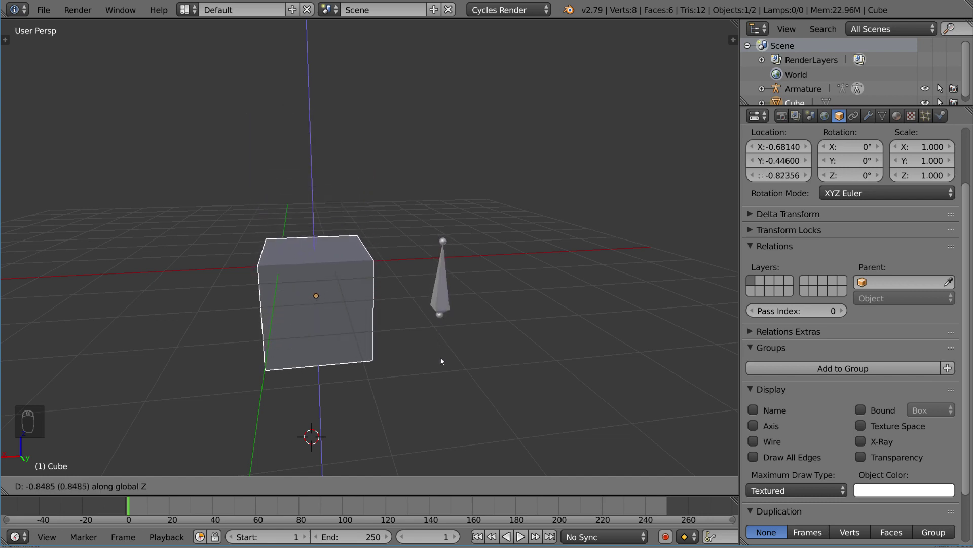
{"action": "right_click", "coordinate": [430, 289]}
Step: Test-move the cube locked to the X axis, cancelling each attempt
{"action": "key", "text": "g"}
{"action": "middle_click", "coordinate": [421, 275]}
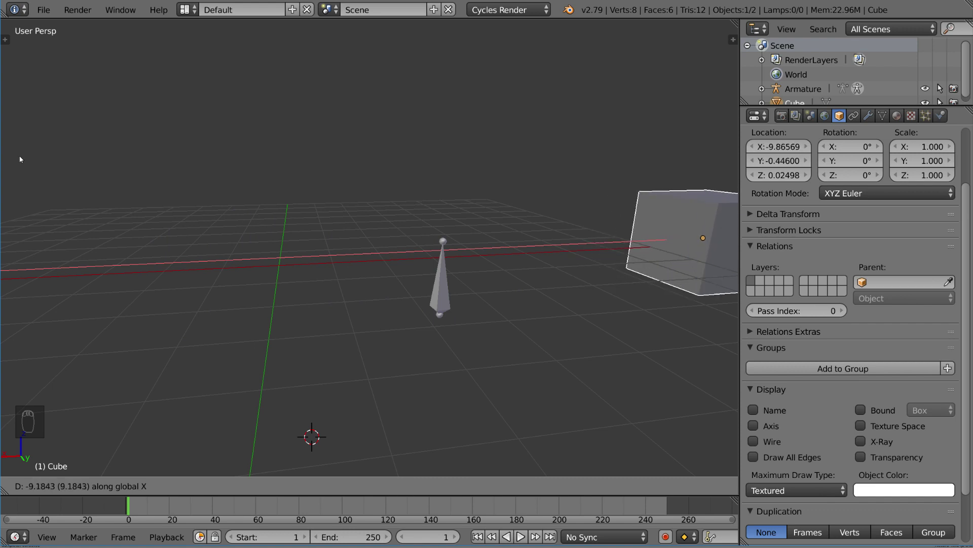
{"action": "key", "text": "Escape"}
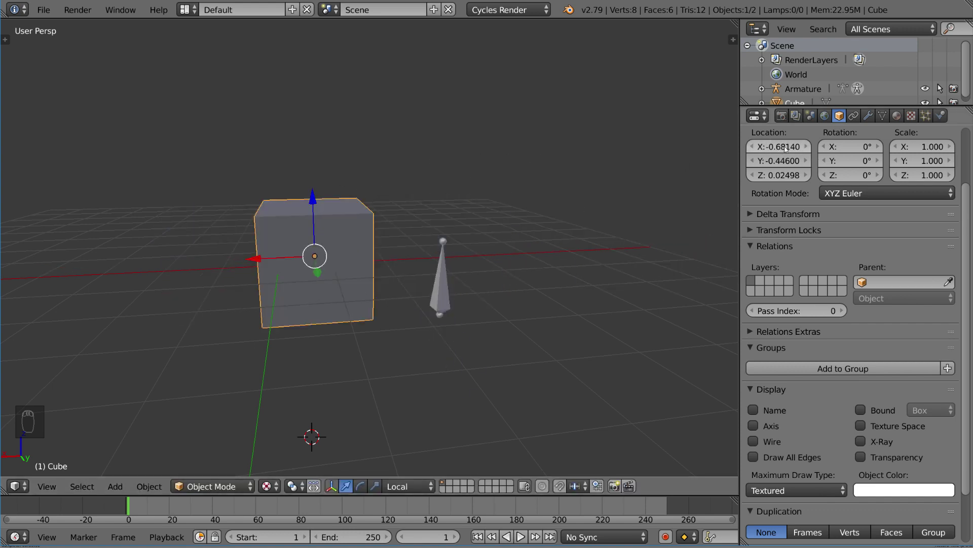
{"action": "key", "text": "g"}
{"action": "key", "text": "x"}
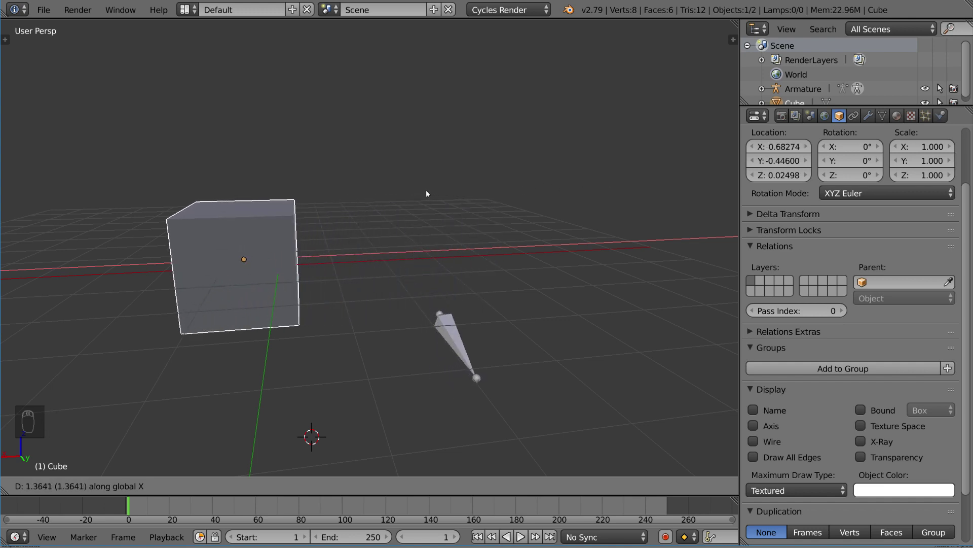
{"action": "key", "text": "Escape"}
Step: Test-move the cube along Y and freely, cancel each move, and reselect the bone
{"action": "key", "text": "g"}
{"action": "key", "text": "y"}
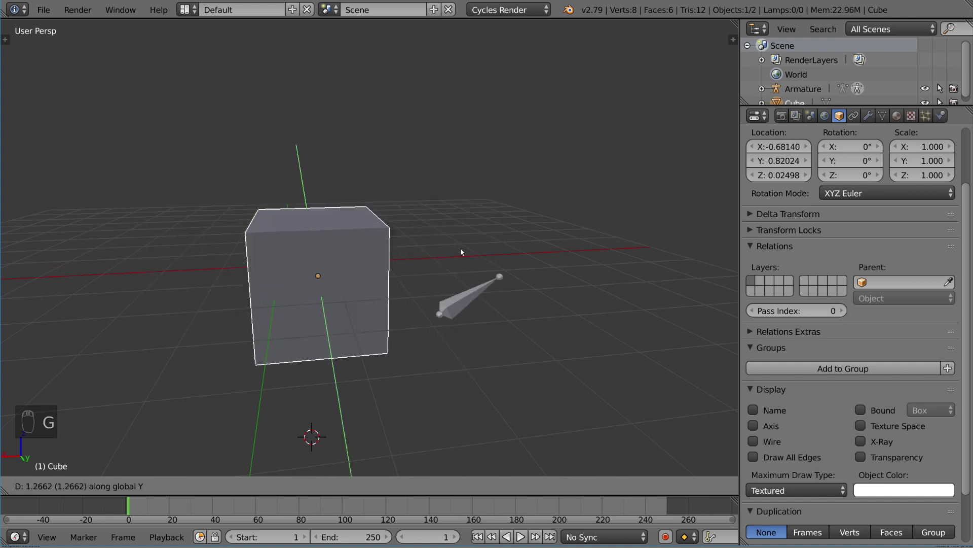
{"action": "right_click", "coordinate": [461, 234]}
{"action": "middle_click_drag", "start_coordinate": [474, 239], "coordinate": [509, 255]}
{"action": "key", "text": "g"}
{"action": "key", "text": "y"}
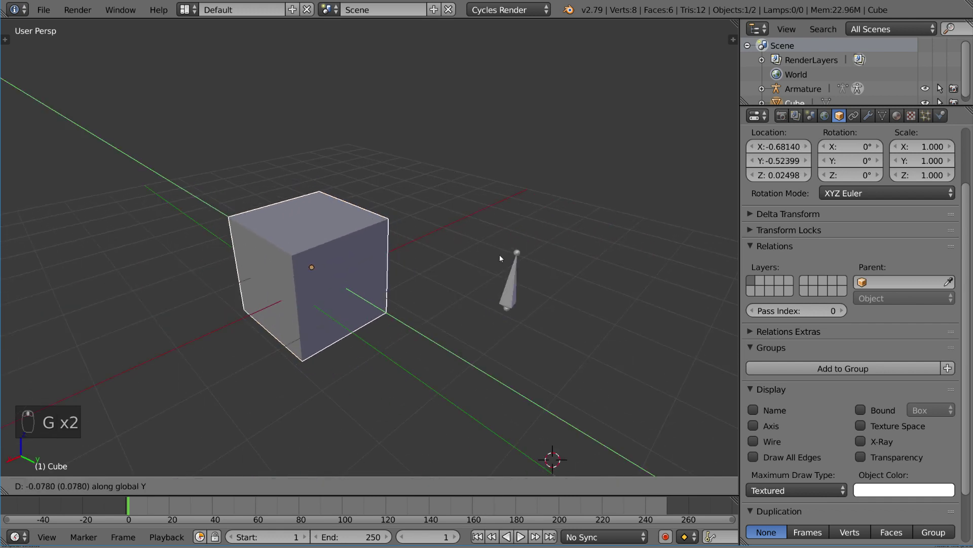
{"action": "key", "text": "g"}
{"action": "right_click", "coordinate": [471, 355]}
{"action": "key", "text": "g"}
{"action": "middle_click_drag", "start_coordinate": [471, 355], "coordinate": [492, 275]}
{"action": "right_click", "coordinate": [414, 391]}
{"action": "right_click", "coordinate": [479, 286]}
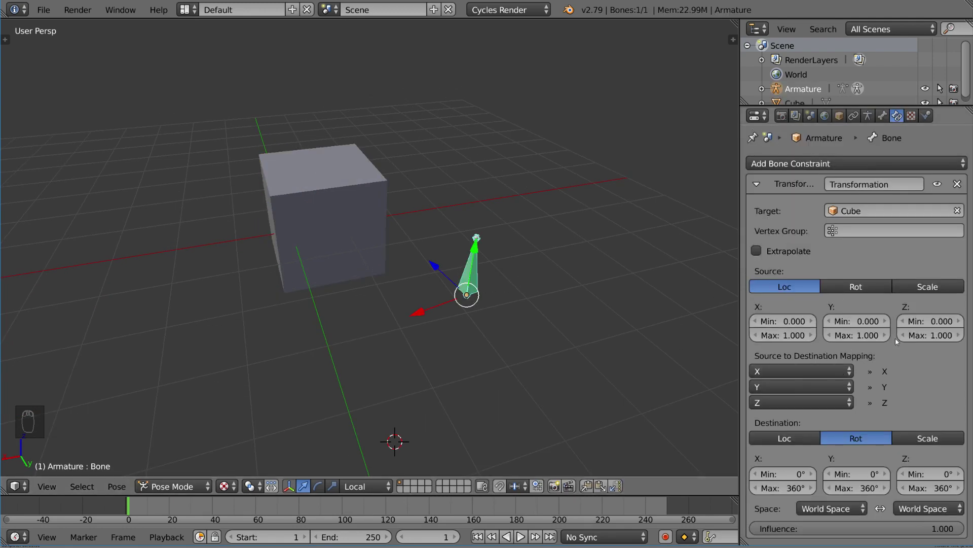
Step: Enable Extrapolate, test-move the cube, then clear its location back to the origin
{"action": "left_click", "coordinate": [756, 251]}
{"action": "right_click", "coordinate": [365, 239]}
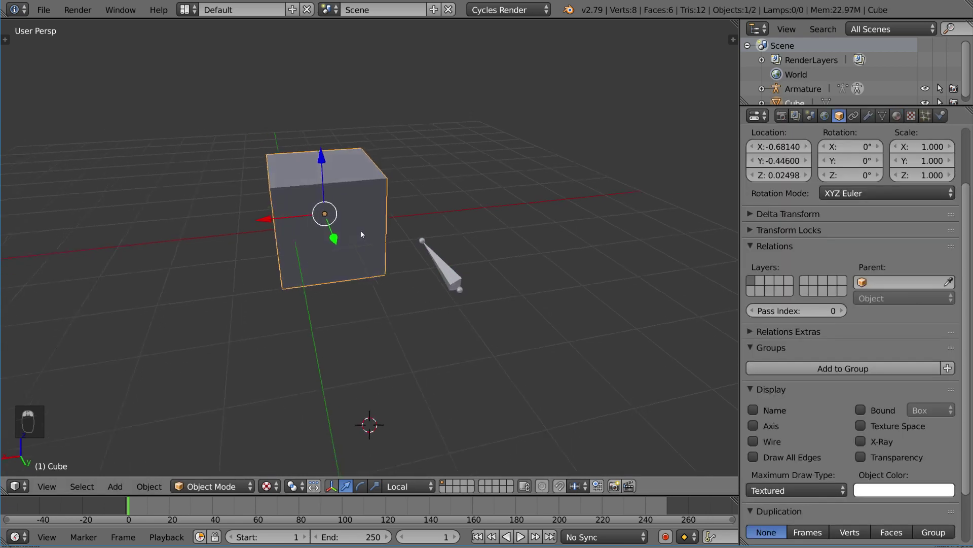
{"action": "key", "text": "g"}
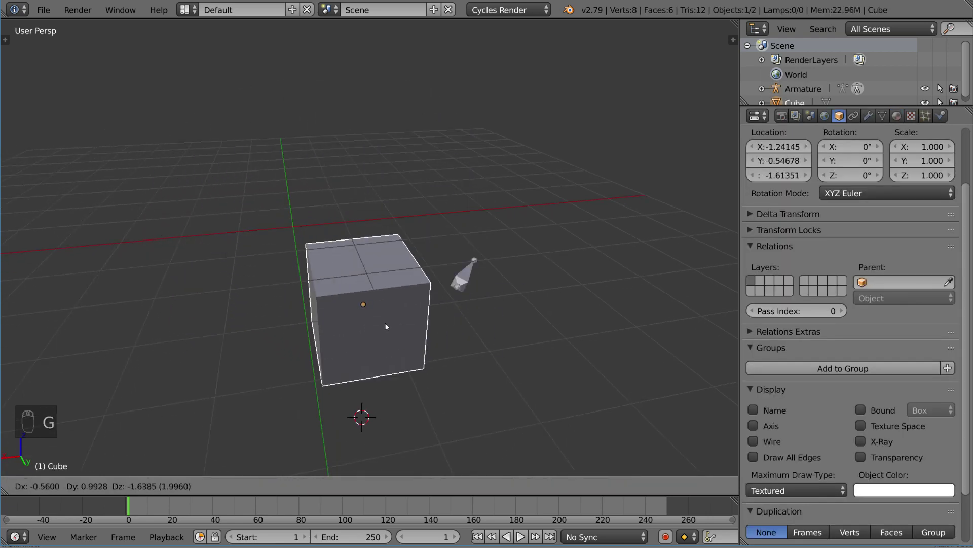
{"action": "left_click", "coordinate": [385, 284]}
{"action": "middle_click_drag", "start_coordinate": [385, 284], "coordinate": [377, 179]}
{"action": "key", "text": "g"}
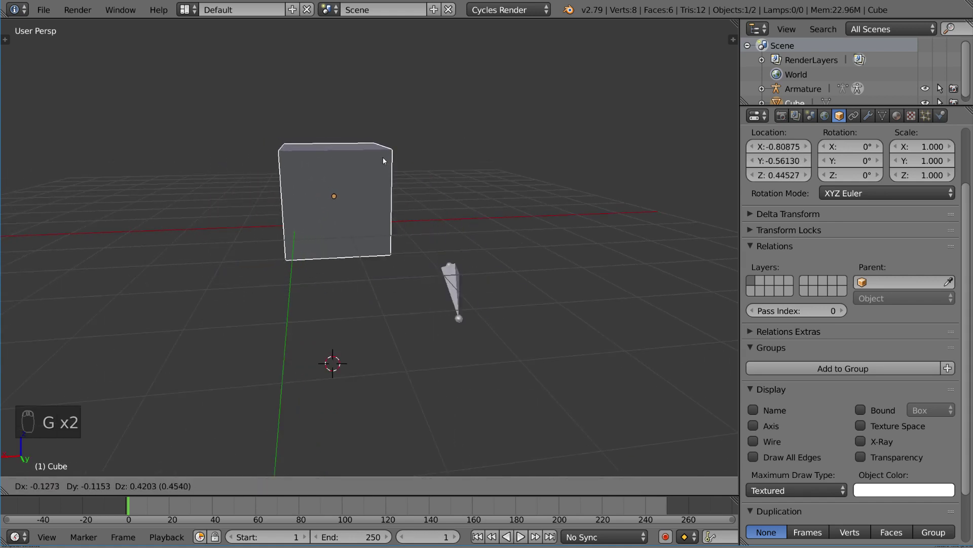
{"action": "left_click", "coordinate": [284, 193]}
{"action": "key", "text": "alt+g"}
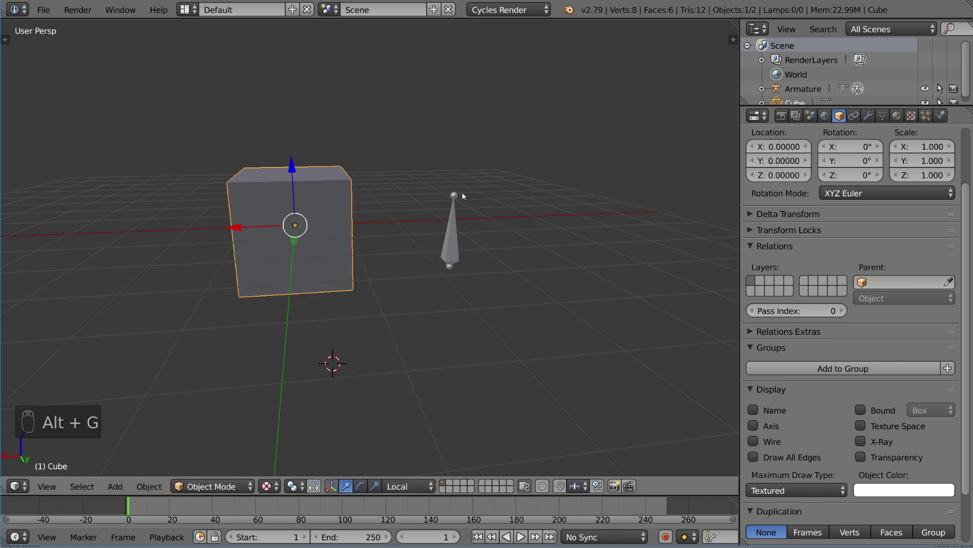
Step: Test-move the cube along Z, cancelling so it stays at the origin
{"action": "middle_click_drag", "start_coordinate": [385, 239], "coordinate": [413, 241]}
{"action": "key", "text": "g"}
{"action": "key", "text": "z"}
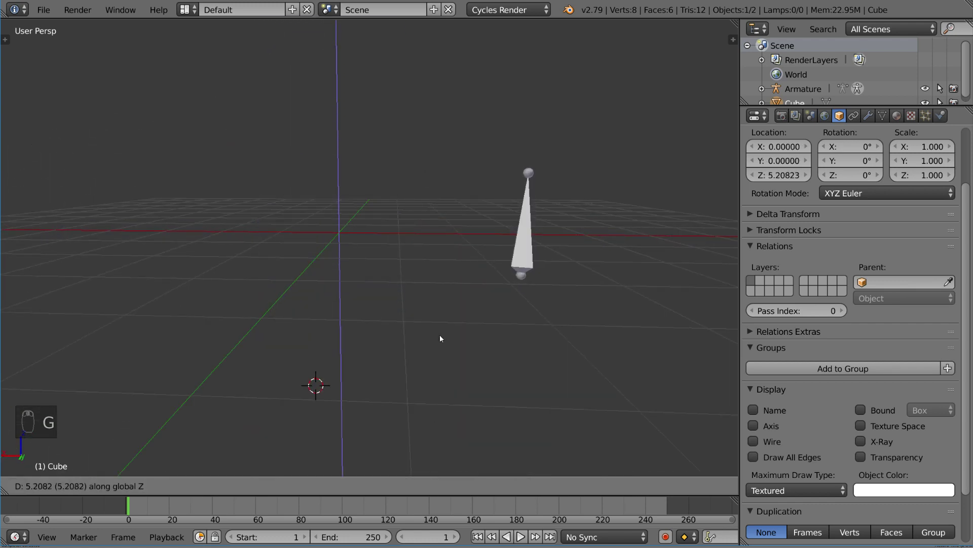
{"action": "right_click", "coordinate": [432, 117]}
{"action": "key", "text": "g"}
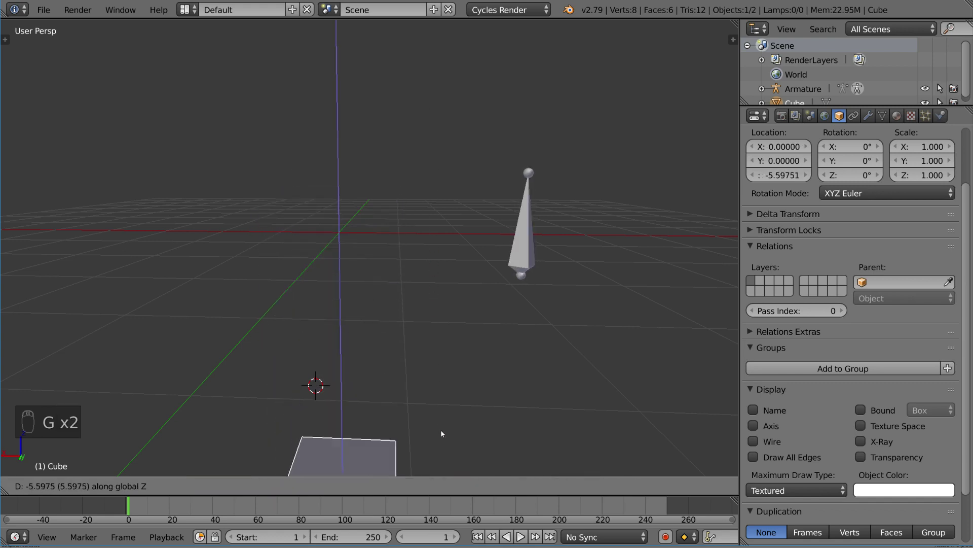
{"action": "right_click", "coordinate": [510, 217]}
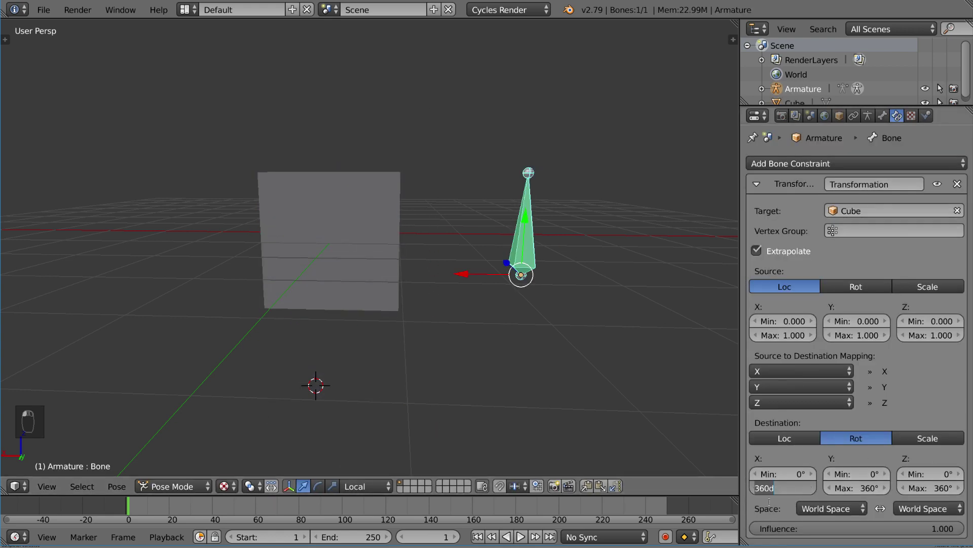
Step: Set the X rotation maximum to 1° and move into the Y rotation range fields
{"action": "key", "text": "Tab"}
{"action": "type", "text": "1"}
{"action": "key", "text": "Tab"}
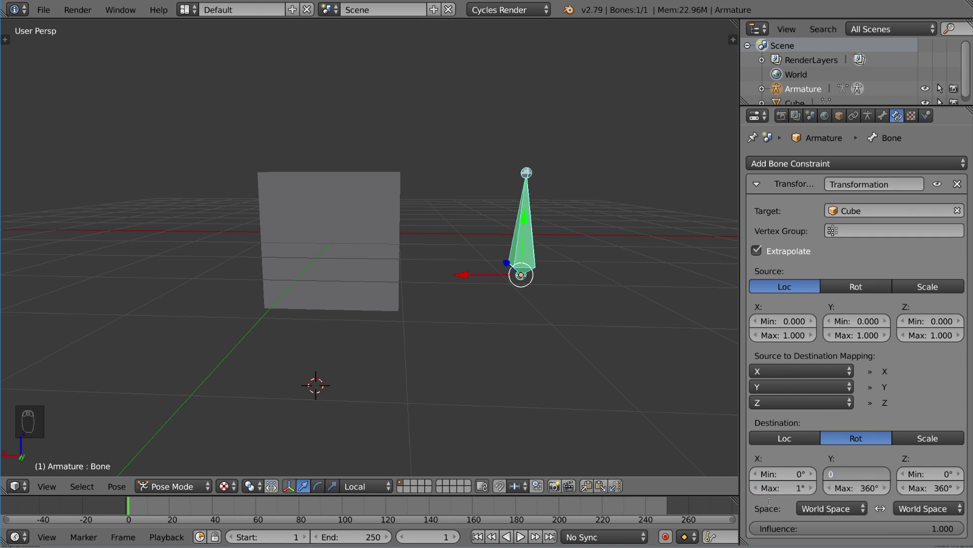
{"action": "key", "text": "Tab"}
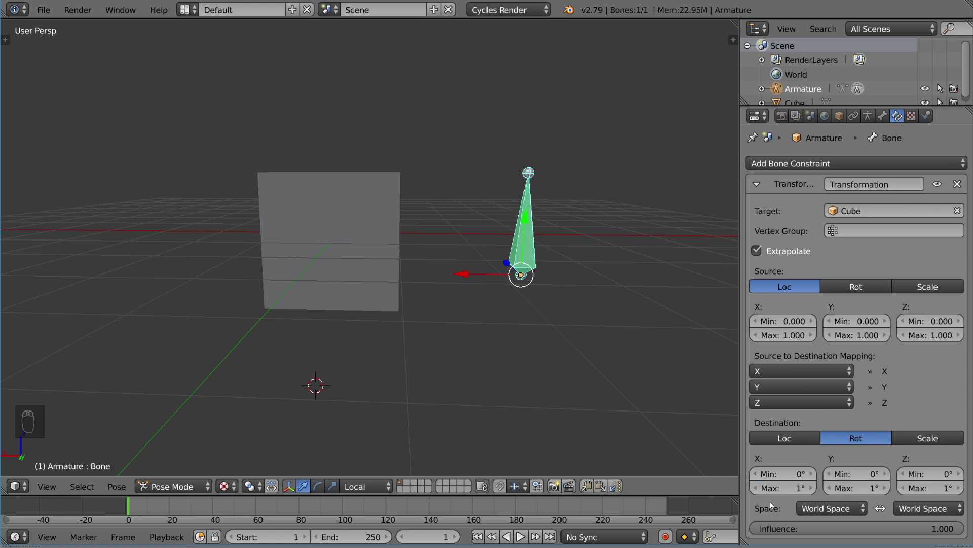
Step: Test-move the cube, cancel it back to the origin, and reselect the bone
{"action": "right_click", "coordinate": [330, 265]}
{"action": "key", "text": "g"}
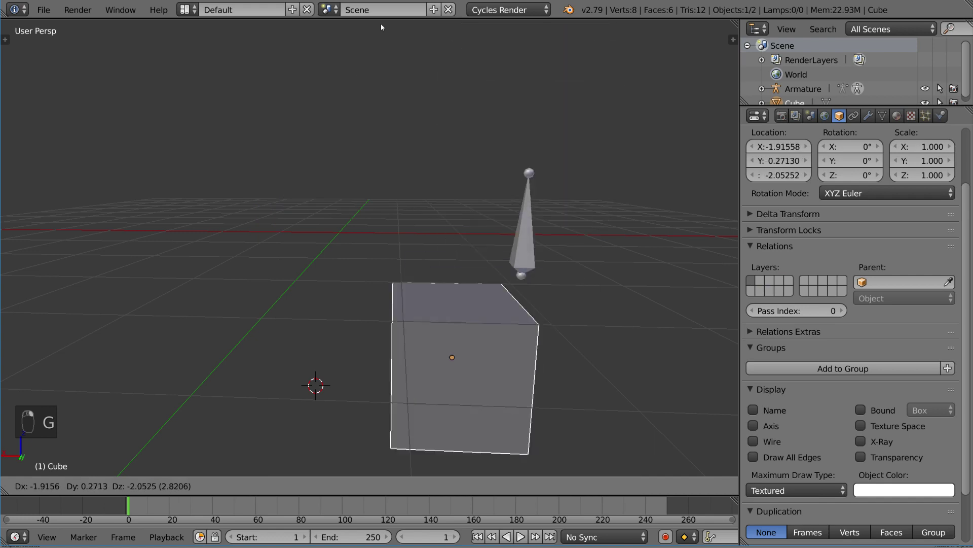
{"action": "right_click", "coordinate": [332, 120]}
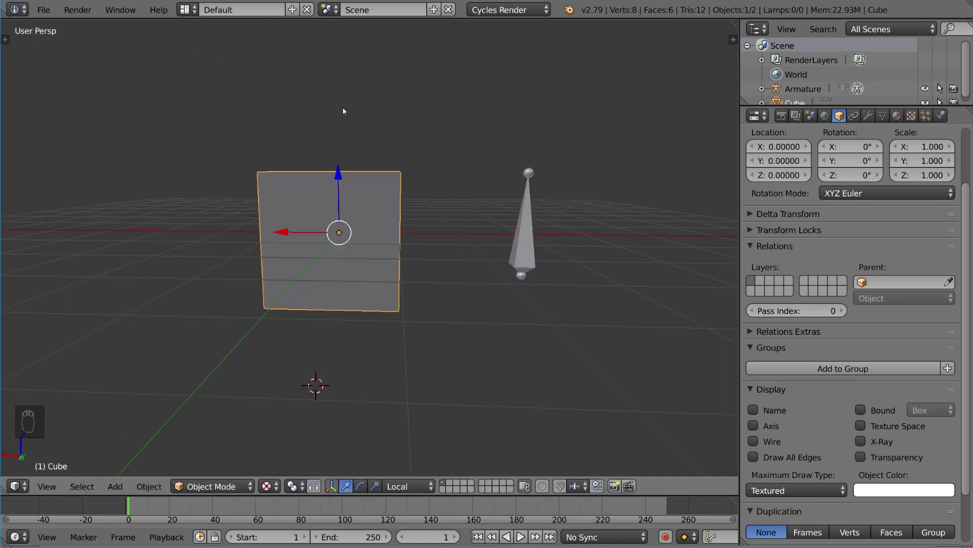
{"action": "right_click", "coordinate": [538, 249]}
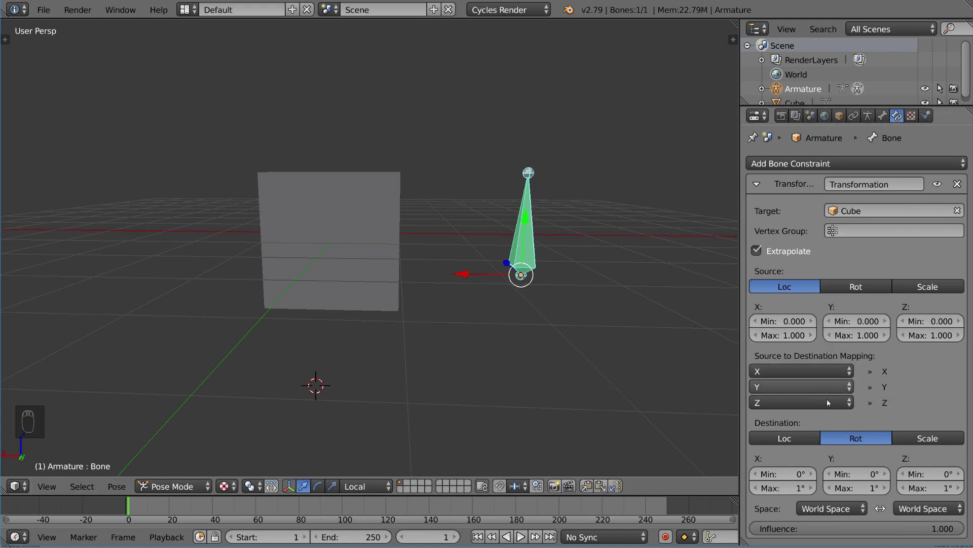
Step: Lower the constraint influence to 0.890, copy the 360° maximum, and select the Cube
{"action": "left_click_drag", "start_coordinate": [918, 528], "coordinate": [895, 527]}
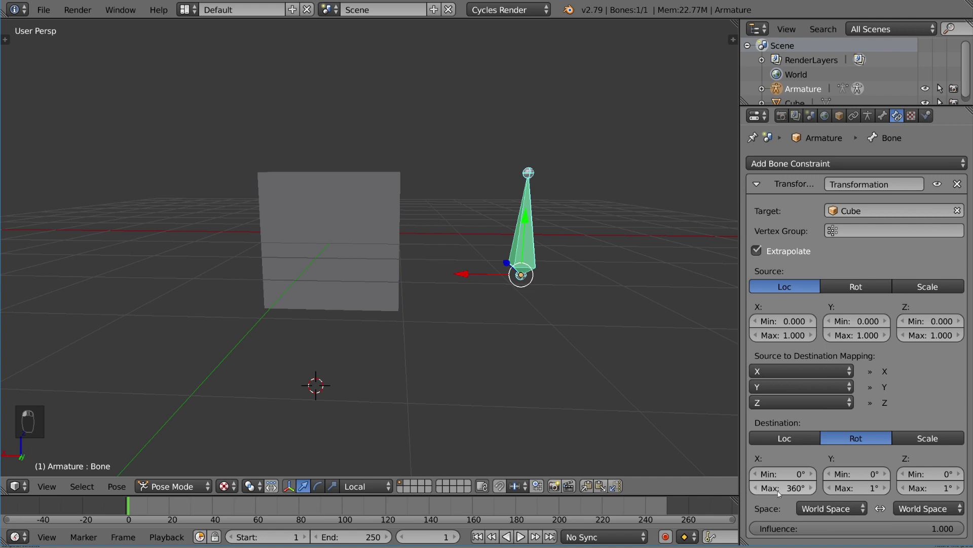
{"action": "key", "text": "ctrl+c"}
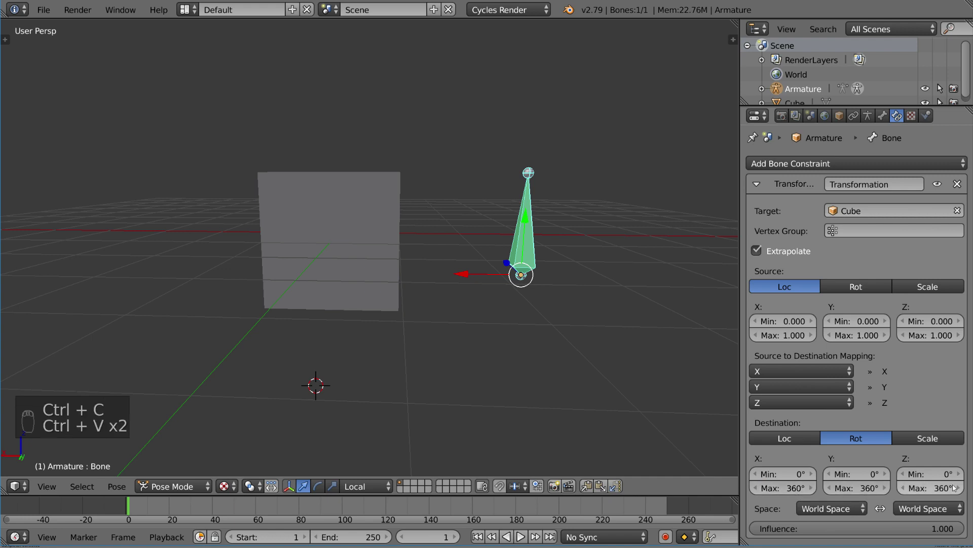
{"action": "right_click", "coordinate": [303, 275]}
Step: Test-move the Cube along Z and freely, cancelling both, then reselect the bone
{"action": "key", "text": "g"}
{"action": "key", "text": "z"}
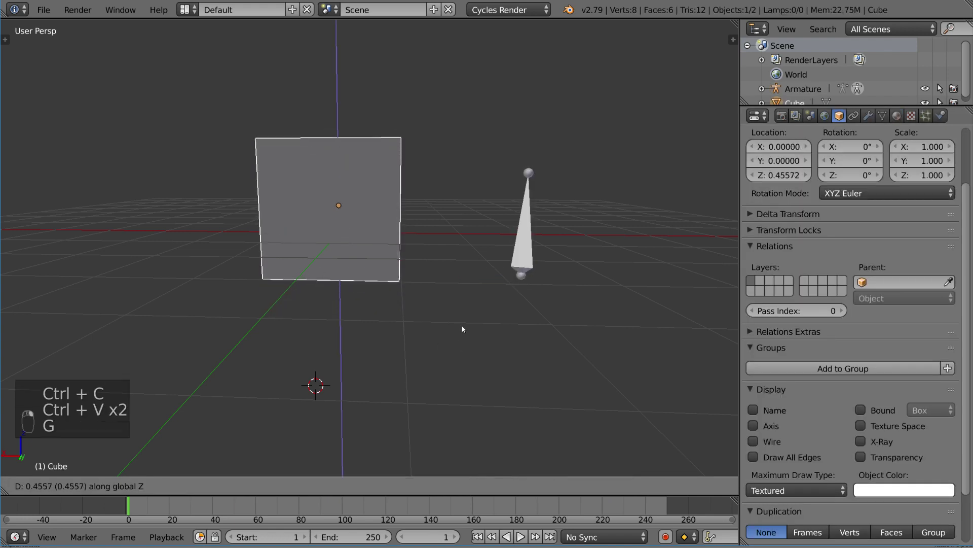
{"action": "right_click", "coordinate": [494, 124]}
{"action": "key", "text": "g"}
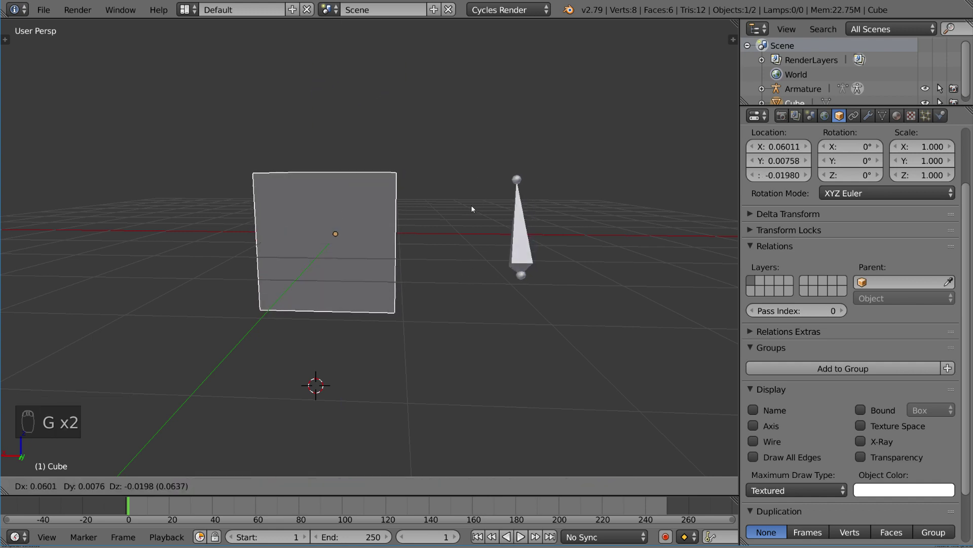
{"action": "right_click", "coordinate": [407, 209]}
{"action": "right_click", "coordinate": [530, 251]}
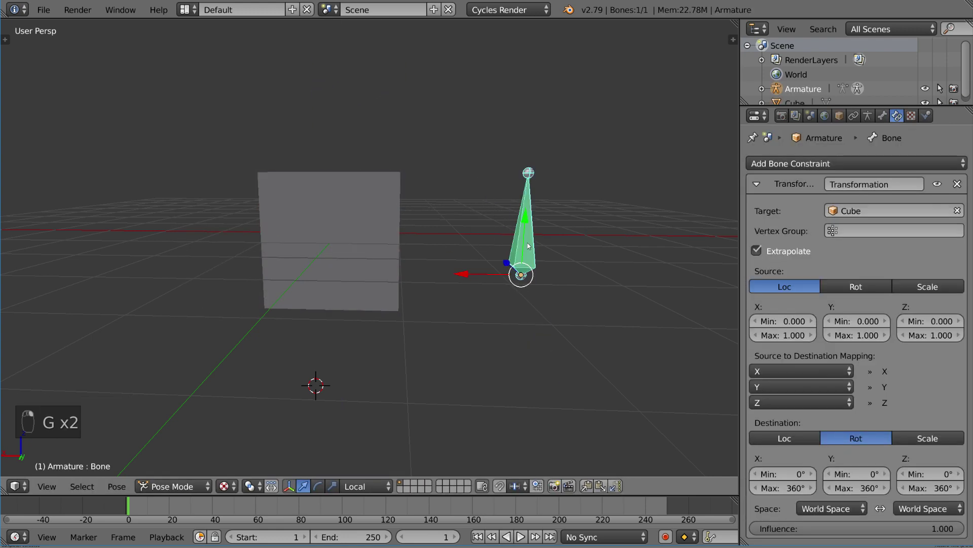
Step: Enter 1° as the X, Y and Z destination rotation maximums
{"action": "type", "text": "1"}
{"action": "key", "text": "Tab"}
{"action": "type", "text": "1"}
{"action": "key", "text": "Tab"}
{"action": "type", "text": "1"}
{"action": "key", "text": "Tab"}
{"action": "type", "text": "1d"}
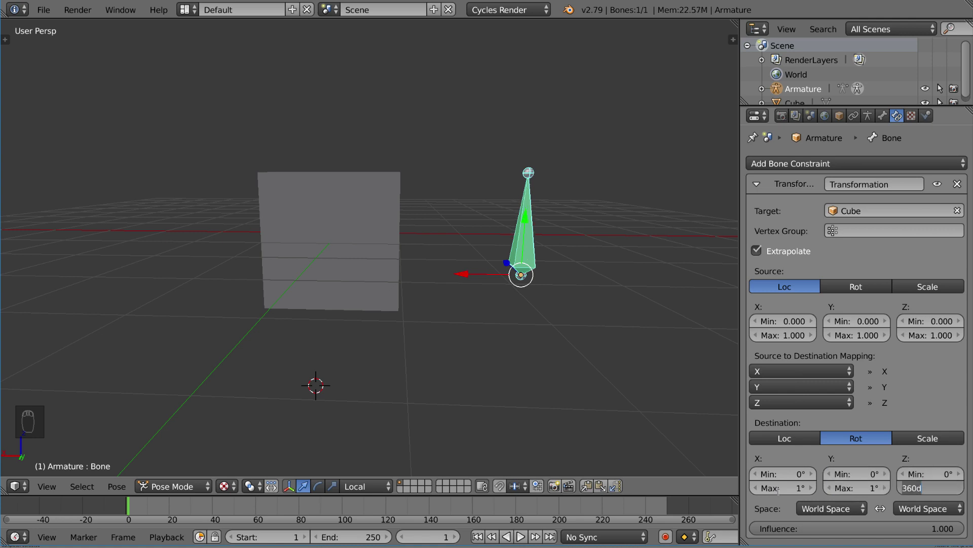
{"action": "key", "text": "Return"}
{"action": "key", "text": "ctrl+Tab"}
Step: Test-move the Cube, drop it, and reselect the bone in Pose Mode
{"action": "right_click", "coordinate": [324, 275]}
{"action": "key", "text": "g"}
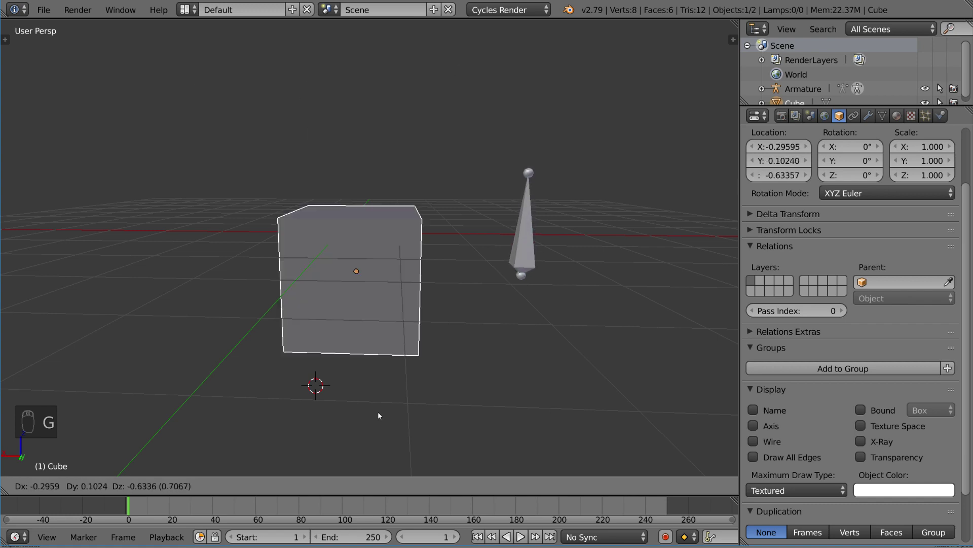
{"action": "left_click", "coordinate": [461, 256]}
{"action": "right_click", "coordinate": [527, 238]}
{"action": "key", "text": "ctrl+Tab"}
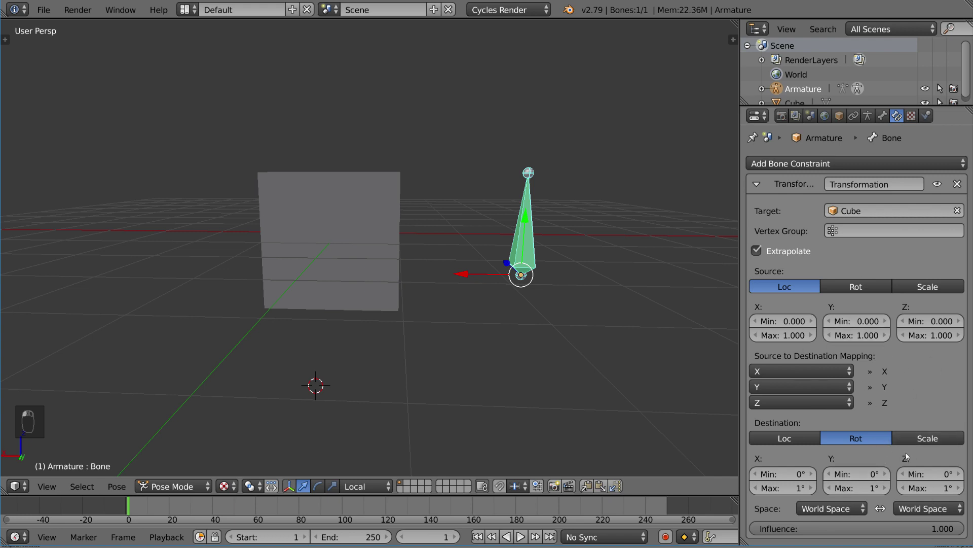
Step: Set the bone constraint's source to Rotation, with 360° source and destination maximums on X, Y and Z
{"action": "left_click", "coordinate": [866, 285]}
{"action": "right_click", "coordinate": [372, 253]}
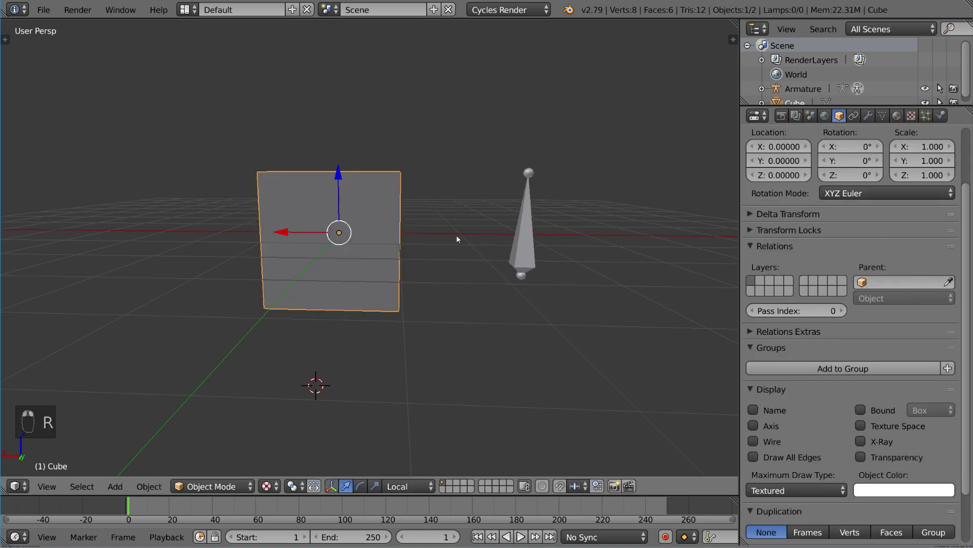
{"action": "right_click", "coordinate": [548, 264]}
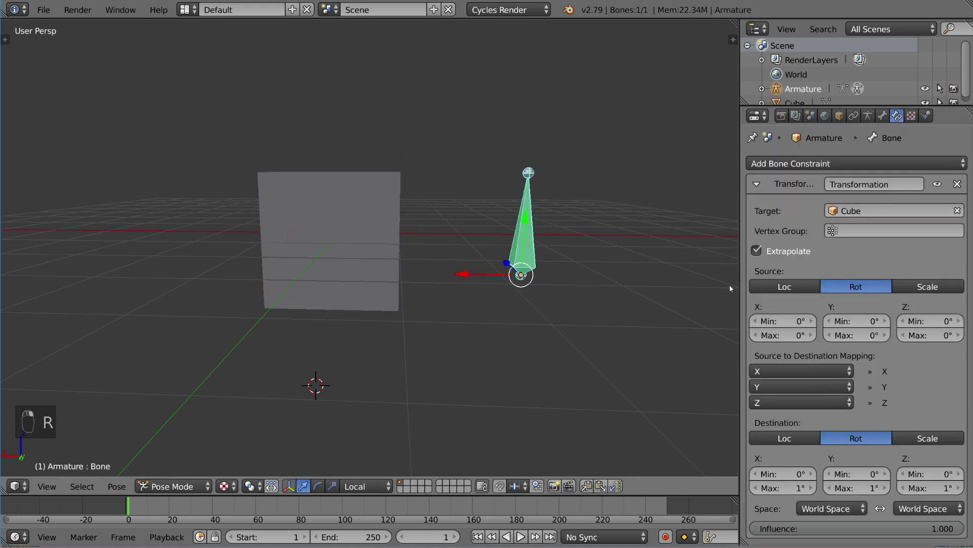
{"action": "left_click", "coordinate": [790, 335]}
{"action": "type", "text": "360"}
{"action": "key", "text": "Tab"}
{"action": "key", "text": "Tab"}
{"action": "type", "text": "360"}
{"action": "key", "text": "Tab"}
{"action": "key", "text": "Tab"}
{"action": "type", "text": "3"}
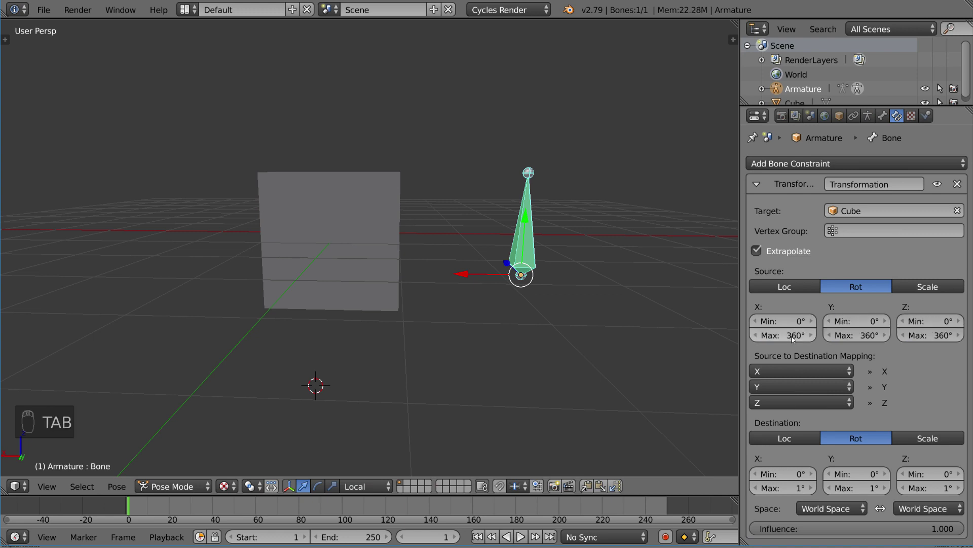
{"action": "key", "text": "ctrl+c"}
{"action": "key", "text": "ctrl+v"}
{"action": "key", "text": "ctrl+v"}
{"action": "key", "text": "ctrl+v"}
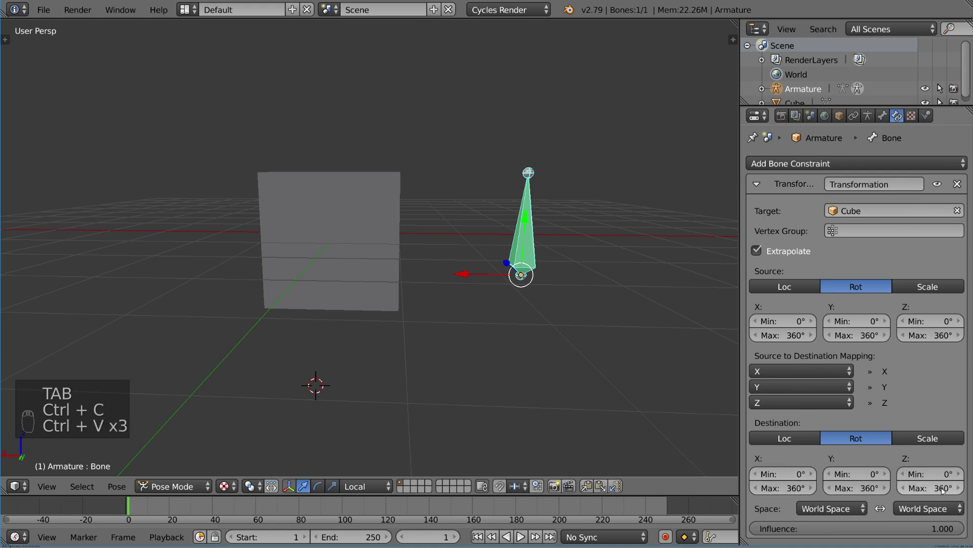
Step: Rotate the Cube freely twice to test the bone tilting, cancelling each time
{"action": "right_click", "coordinate": [391, 297]}
{"action": "key", "text": "r"}
{"action": "key", "text": "r"}
{"action": "right_click", "coordinate": [413, 324]}
{"action": "key", "text": "r"}
{"action": "key", "text": "r"}
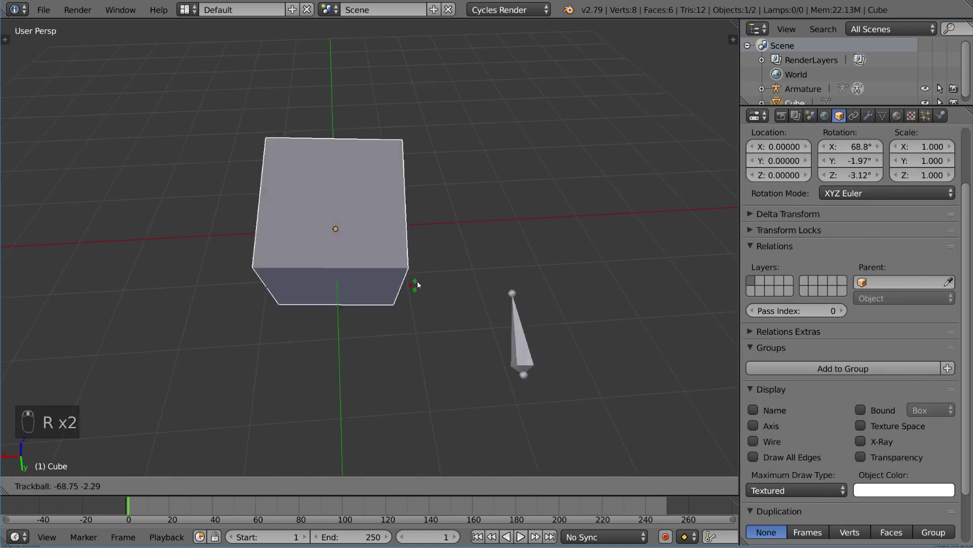
{"action": "right_click", "coordinate": [390, 273]}
Step: Leave the Cube at rest and switch the destination to Scale with minimums of 1
{"action": "key", "text": "r"}
{"action": "key", "text": "r"}
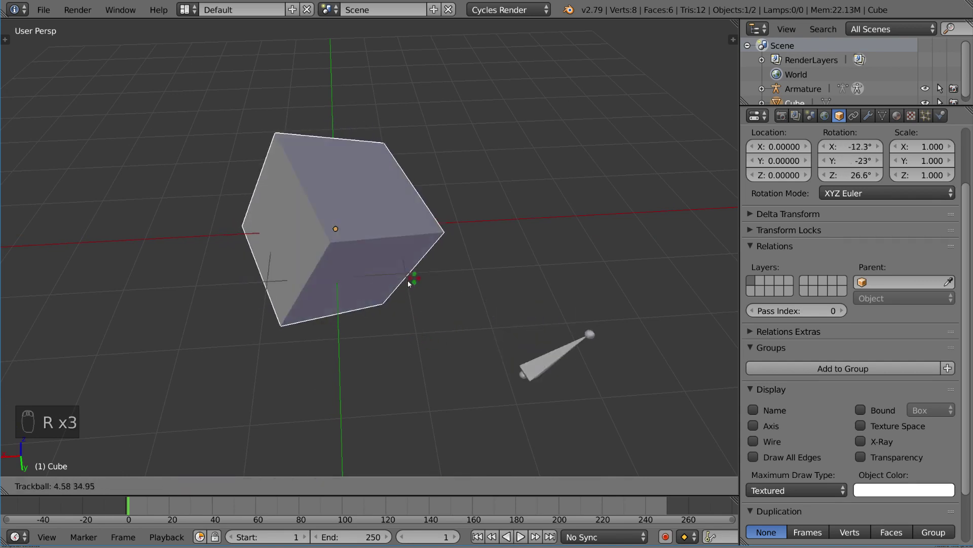
{"action": "right_click", "coordinate": [429, 262]}
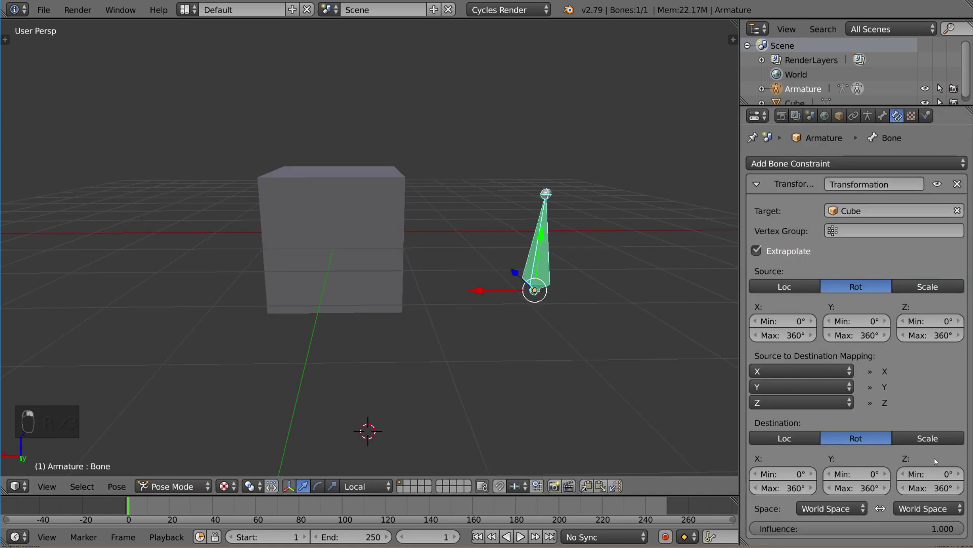
{"action": "left_click", "coordinate": [929, 438]}
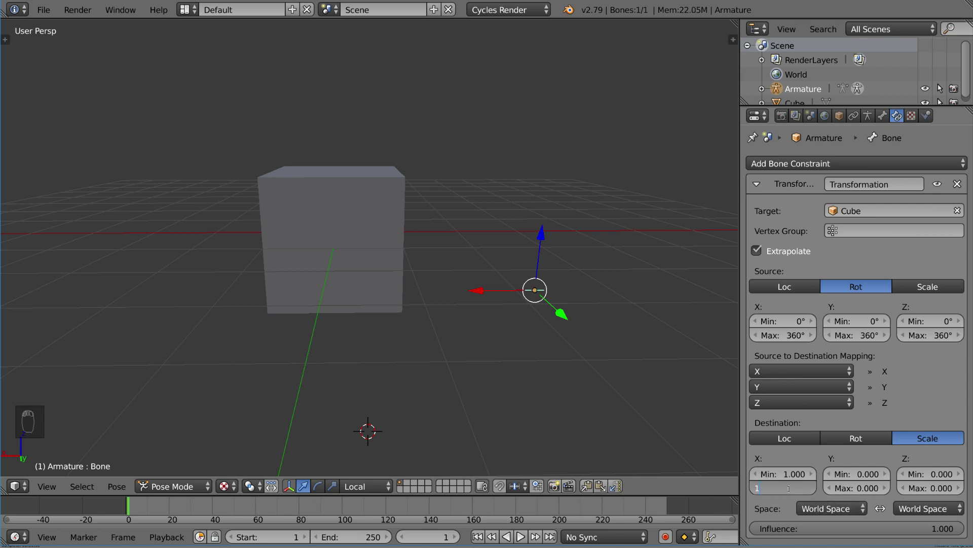
{"action": "type", "text": "1"}
{"action": "key", "text": "Tab"}
{"action": "type", "text": "1"}
{"action": "key", "text": "Tab"}
Step: Set the destination scale maximums to 10 on X, Y and Z, then reselect the Cube
{"action": "type", "text": "1"}
{"action": "key", "text": "Tab"}
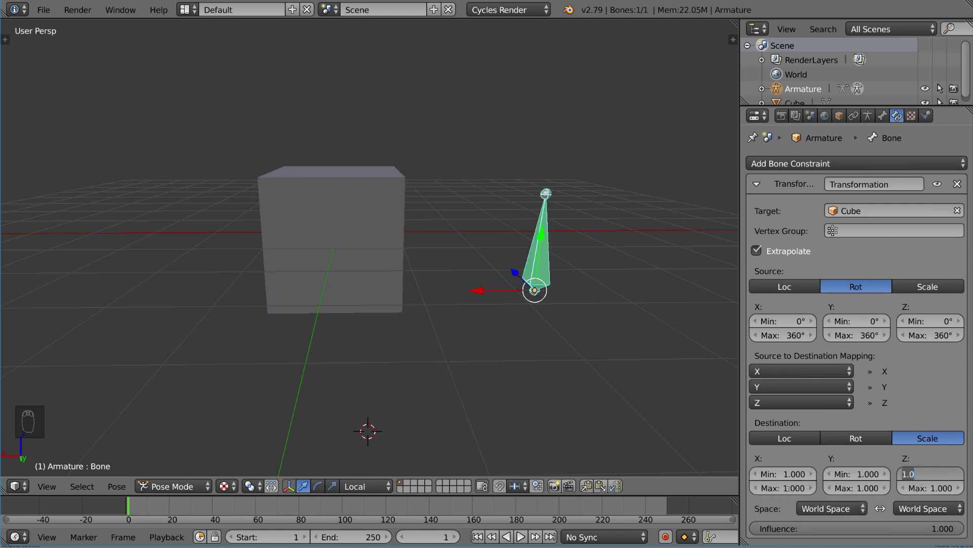
{"action": "key", "text": "shift+Tab"}
{"action": "key", "text": "shift+Tab"}
{"action": "type", "text": "10"}
{"action": "key", "text": "Tab"}
{"action": "type", "text": "10"}
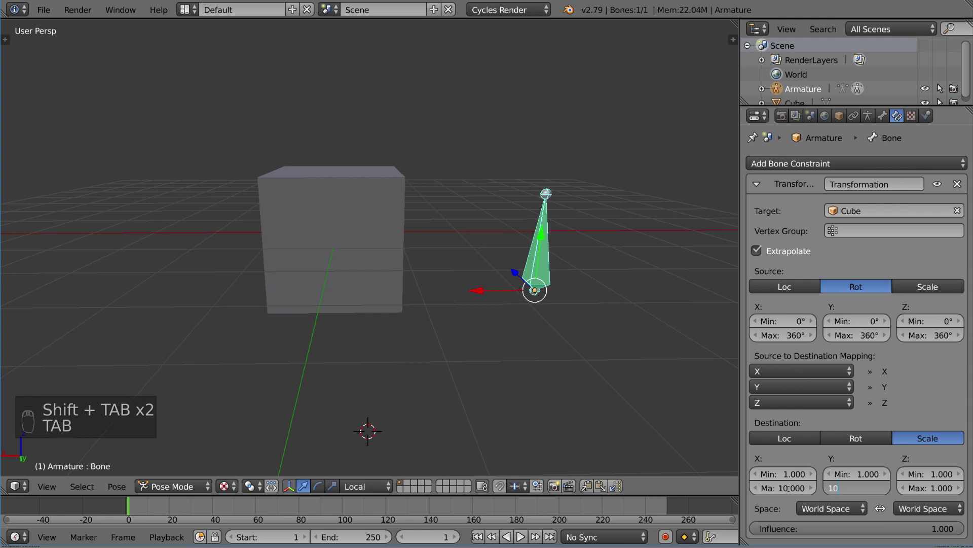
{"action": "key", "text": "Tab"}
{"action": "type", "text": "1"}
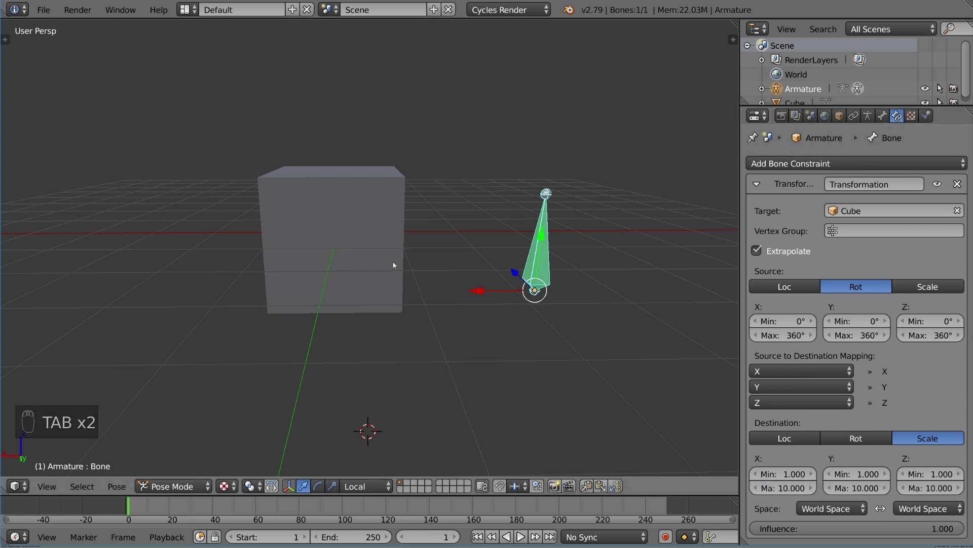
{"action": "right_click", "coordinate": [402, 256]}
Step: Trackball-rotate the Cube several times to watch the bone scale, cancel to rest, and reselect the bone
{"action": "key", "text": "r"}
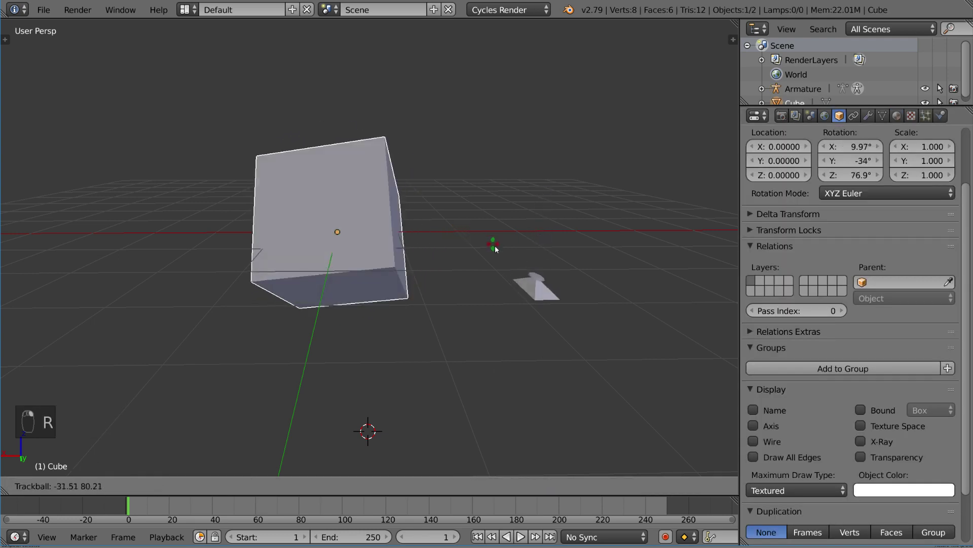
{"action": "right_click", "coordinate": [466, 272]}
{"action": "middle_click_drag", "start_coordinate": [466, 272], "coordinate": [439, 242]}
{"action": "key", "text": "r"}
{"action": "key", "text": "r"}
{"action": "right_click", "coordinate": [390, 282]}
{"action": "middle_click_drag", "start_coordinate": [391, 282], "coordinate": [391, 282]}
{"action": "key", "text": "r"}
{"action": "key", "text": "r"}
{"action": "middle_click_drag", "start_coordinate": [381, 243], "coordinate": [391, 306]}
{"action": "right_click", "coordinate": [428, 250]}
{"action": "middle_click_drag", "start_coordinate": [428, 250], "coordinate": [479, 277]}
{"action": "key", "text": "r"}
{"action": "key", "text": "r"}
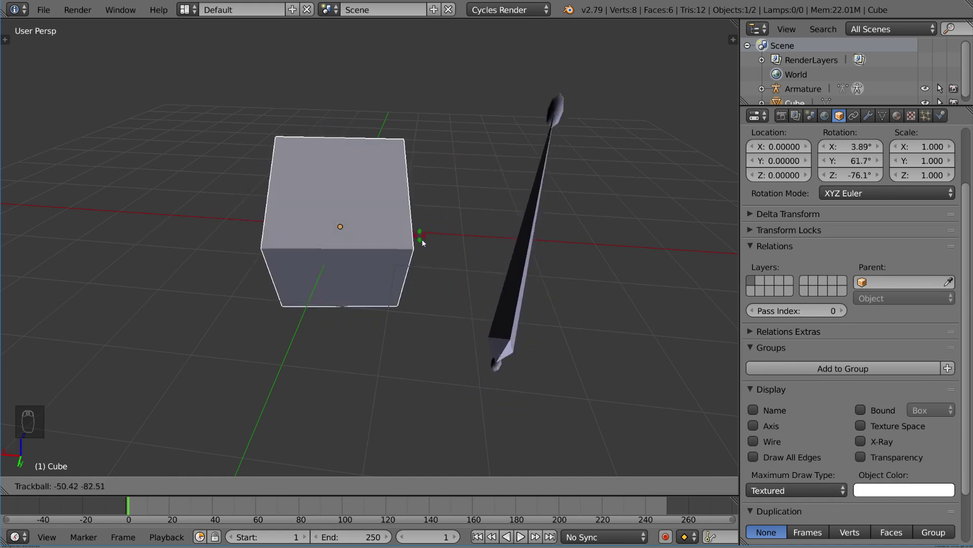
{"action": "key", "text": "Escape"}
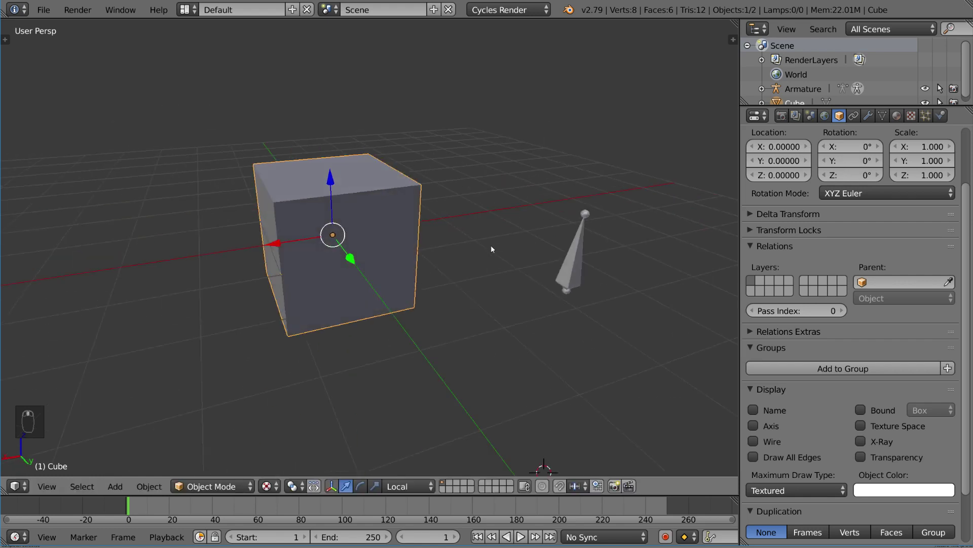
{"action": "right_click", "coordinate": [570, 264]}
{"action": "middle_click_drag", "start_coordinate": [570, 264], "coordinate": [518, 294]}
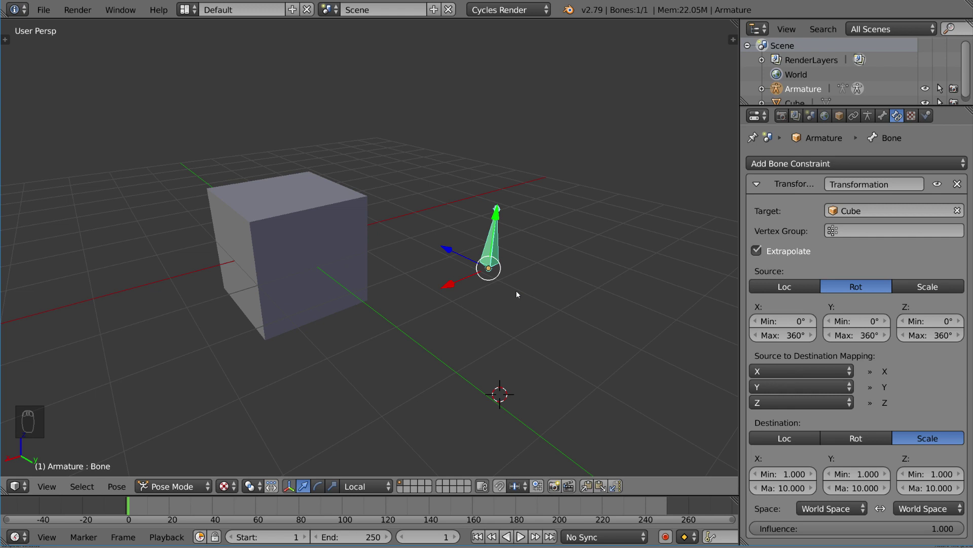
Step: Add a Transformation object constraint to the cube
{"action": "right_click", "coordinate": [281, 220]}
{"action": "left_click", "coordinate": [854, 116]}
{"action": "left_click", "coordinate": [862, 163]}
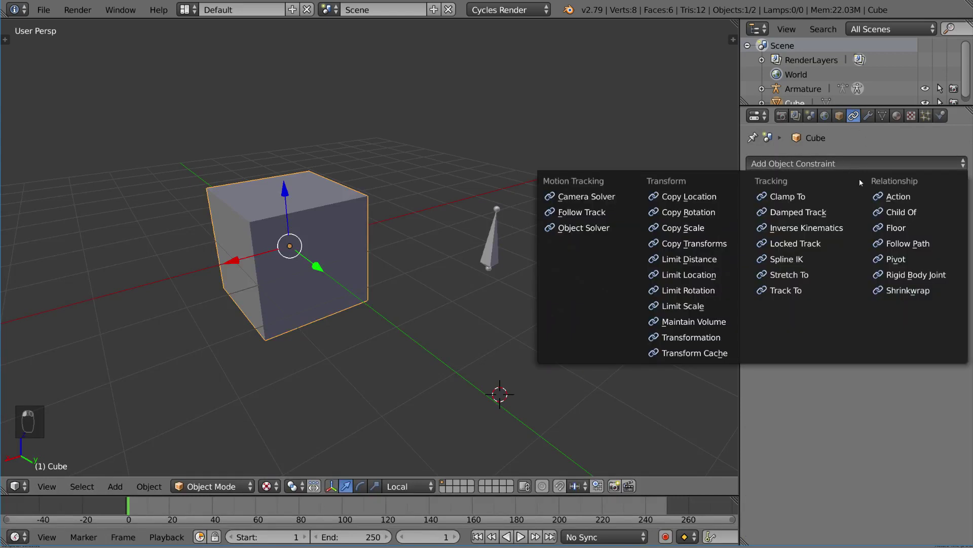
{"action": "left_click", "coordinate": [692, 338]}
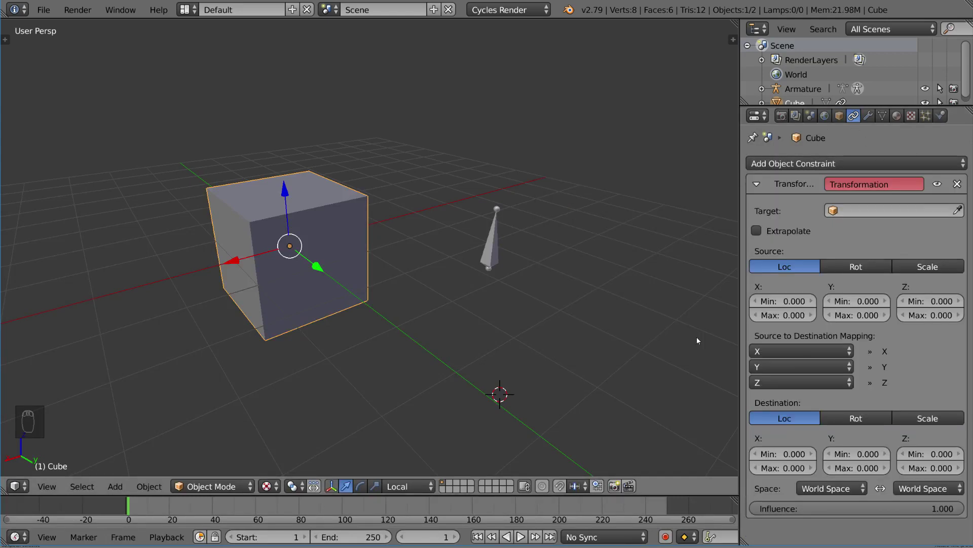
Step: Duplicate the cube by mistake and delete the duplicate
{"action": "scroll", "coordinate": [608, 259], "scroll_direction": "down", "scroll_amount": 3}
{"action": "middle_click_drag", "start_coordinate": [535, 254], "coordinate": [502, 284]}
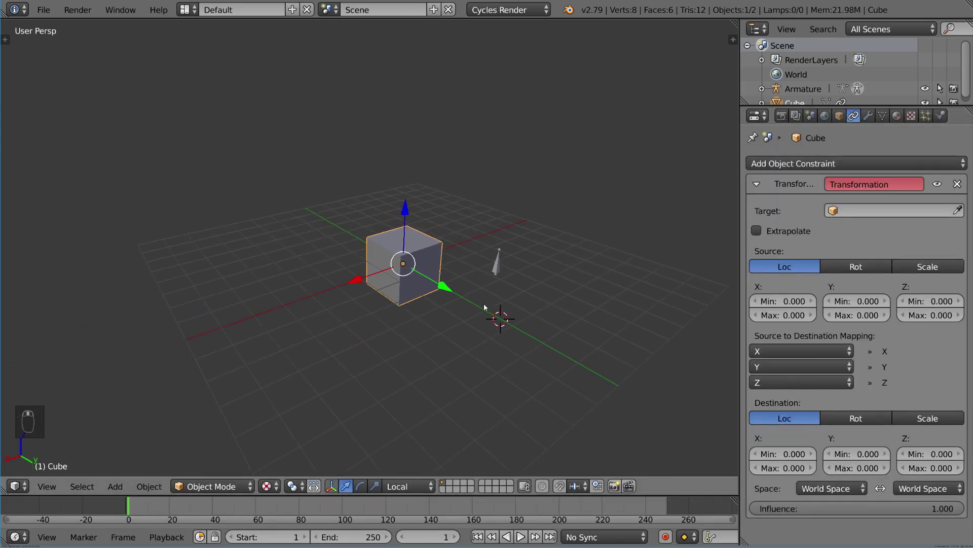
{"action": "key", "text": "shift+d"}
{"action": "right_click", "coordinate": [343, 285]}
{"action": "key", "text": "x"}
{"action": "left_click", "coordinate": [433, 304]}
Step: Add a Plain Axes Empty and place it to the left of the cube
{"action": "key", "text": "shift+a"}
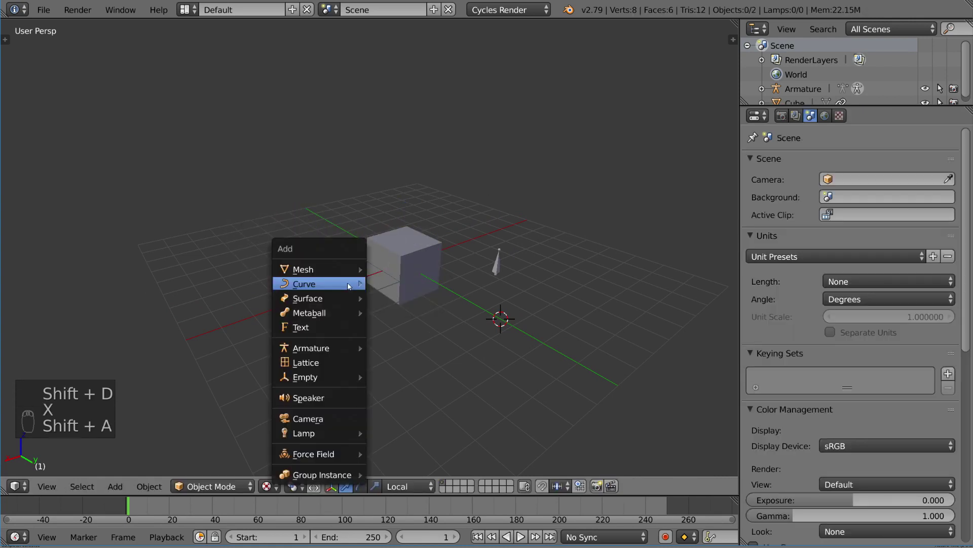
{"action": "mouse_move", "coordinate": [350, 293]}
{"action": "mouse_move", "coordinate": [309, 377]}
{"action": "left_click", "coordinate": [408, 377]}
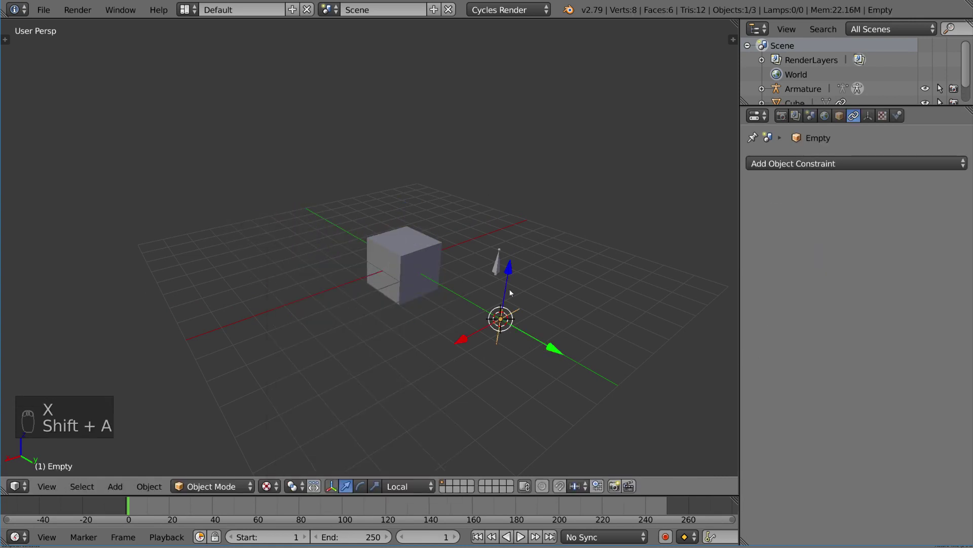
{"action": "key", "text": "alt+g"}
{"action": "key", "text": "g"}
{"action": "key", "text": "g"}
{"action": "left_click", "coordinate": [421, 287]}
Step: Set the Empty as the target of the cube's Transformation constraint
{"action": "scroll", "coordinate": [449, 291], "scroll_direction": "up", "scroll_amount": 3}
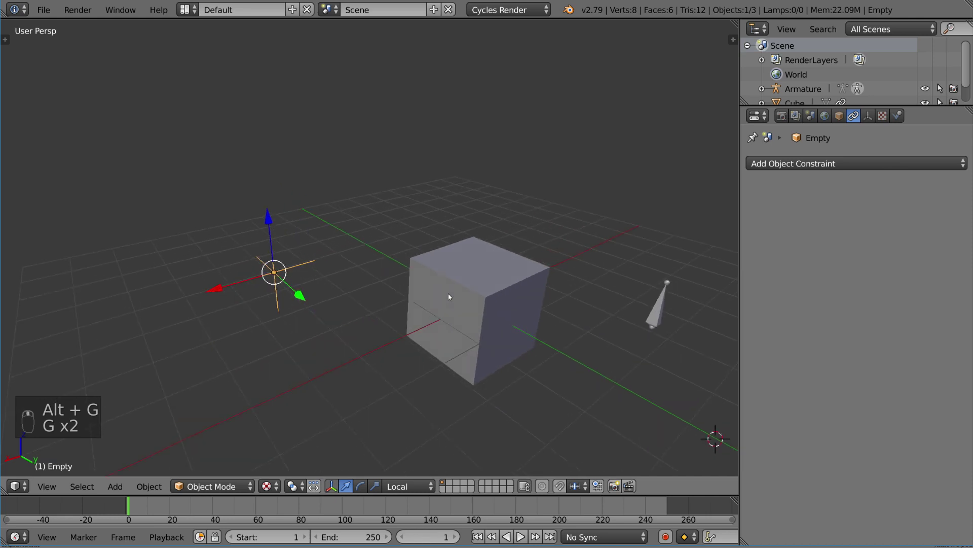
{"action": "right_click", "coordinate": [451, 295]}
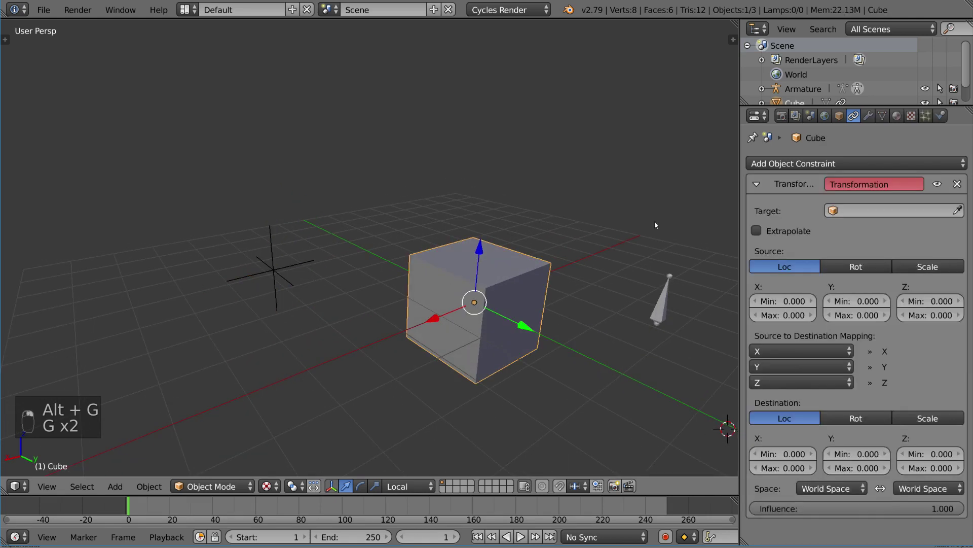
{"action": "left_click", "coordinate": [274, 265]}
{"action": "middle_click_drag", "start_coordinate": [558, 269], "coordinate": [512, 254], "text": "shift"}
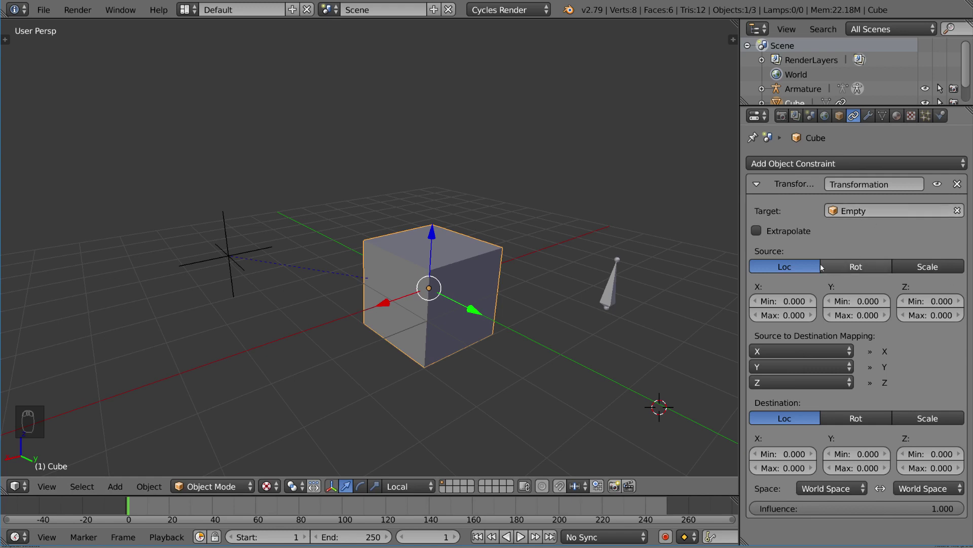
Step: Turn on Extrapolate for the cube's Transformation constraint
{"action": "left_click", "coordinate": [757, 230]}
{"action": "middle_click_drag", "start_coordinate": [532, 300], "coordinate": [553, 302]}
{"action": "middle_click_drag", "start_coordinate": [408, 280], "coordinate": [406, 322]}
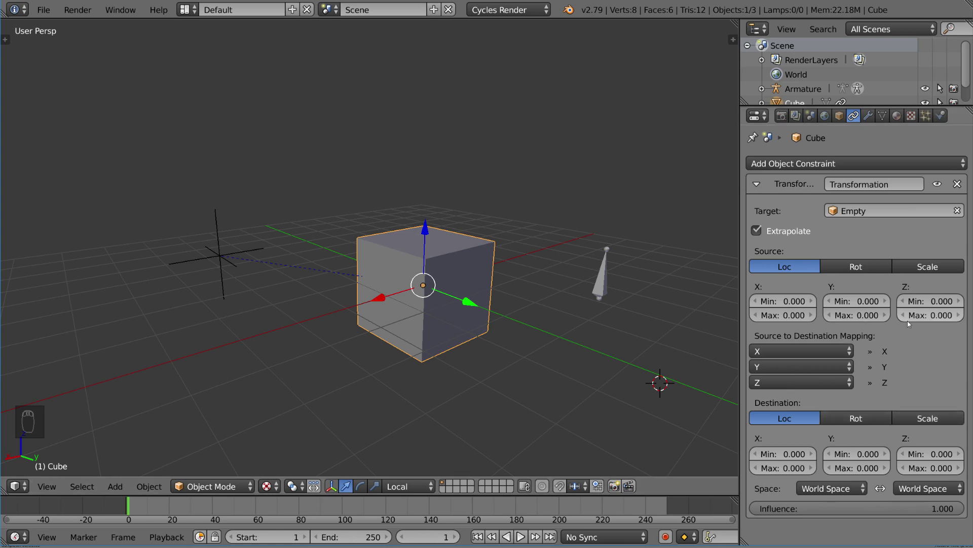
Step: Set the source location maximums to 1 on X, Y and Z
{"action": "left_click", "coordinate": [784, 315]}
{"action": "type", "text": "1"}
{"action": "key", "text": "Tab"}
{"action": "key", "text": "Tab"}
{"action": "type", "text": "1"}
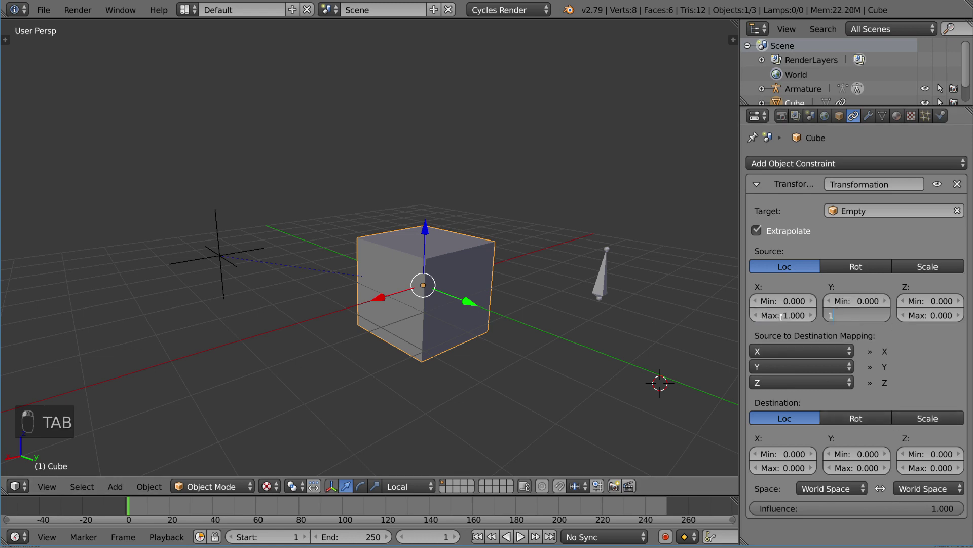
{"action": "key", "text": "Tab"}
{"action": "key", "text": "Tab"}
{"action": "type", "text": "1"}
{"action": "key", "text": "Return"}
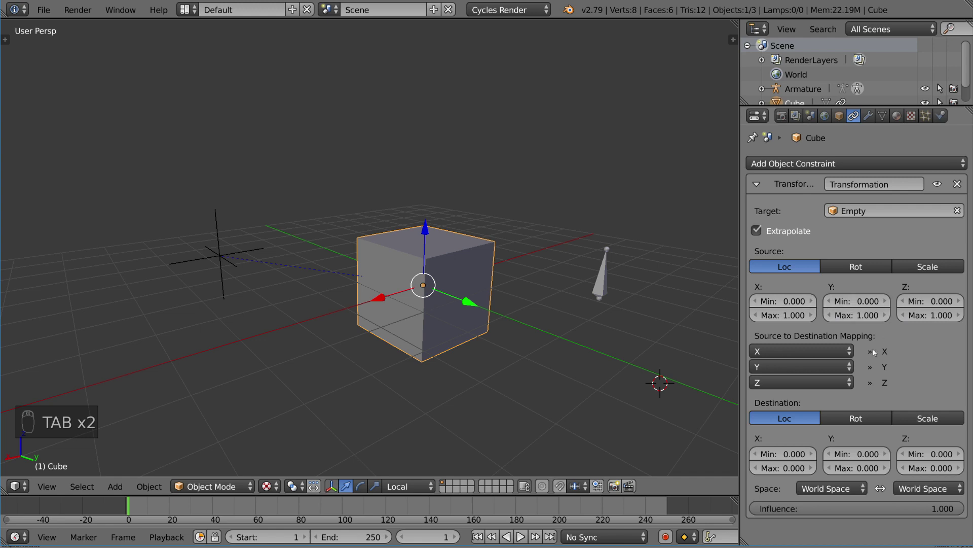
Step: Set the destination location maximums to 10 on X, Y and Z
{"action": "left_click", "coordinate": [784, 467]}
{"action": "type", "text": "10"}
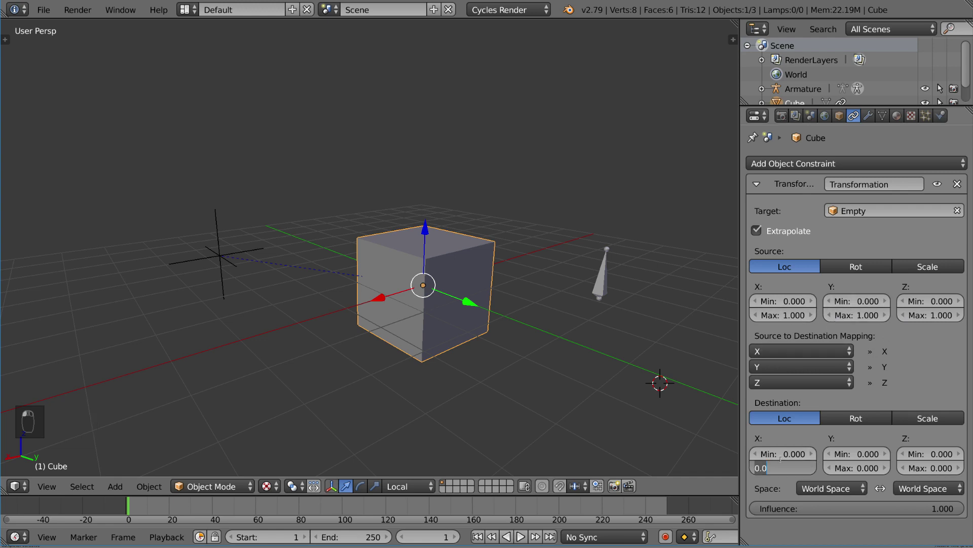
{"action": "key", "text": "Tab"}
{"action": "key", "text": "Tab"}
{"action": "type", "text": "10"}
{"action": "key", "text": "Tab"}
{"action": "key", "text": "Tab"}
{"action": "type", "text": "10"}
{"action": "key", "text": "Return"}
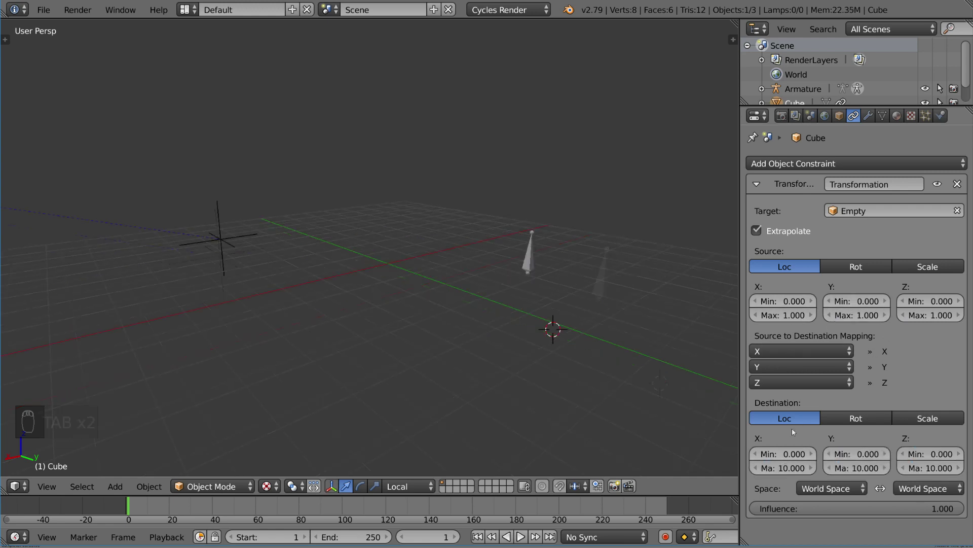
{"action": "middle_click_drag", "start_coordinate": [446, 168], "coordinate": [372, 264]}
Step: Start moving the Empty, then cancel the move
{"action": "right_click", "coordinate": [339, 250]}
{"action": "key", "text": "g"}
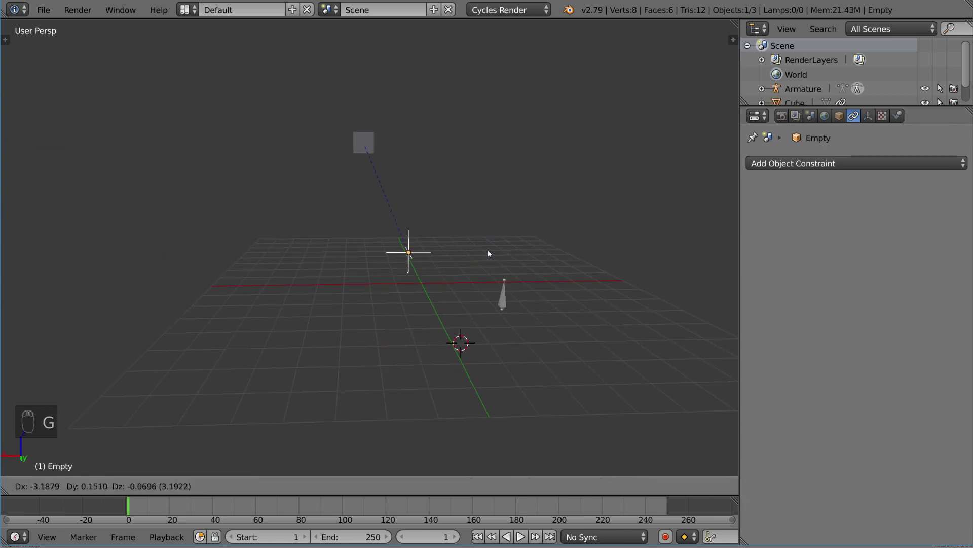
{"action": "right_click", "coordinate": [503, 275]}
{"action": "middle_click_drag", "start_coordinate": [503, 275], "coordinate": [456, 258]}
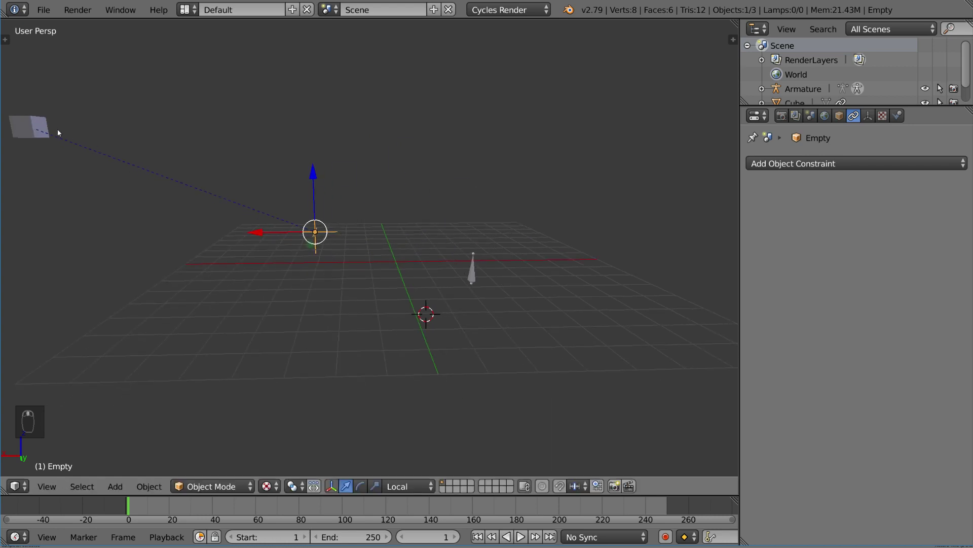
Step: Set the cube constraint's destination location maximums to 1.5 on X, Y and Z
{"action": "right_click", "coordinate": [35, 134]}
{"action": "double_click", "coordinate": [776, 467]}
{"action": "type", "text": "1.5"}
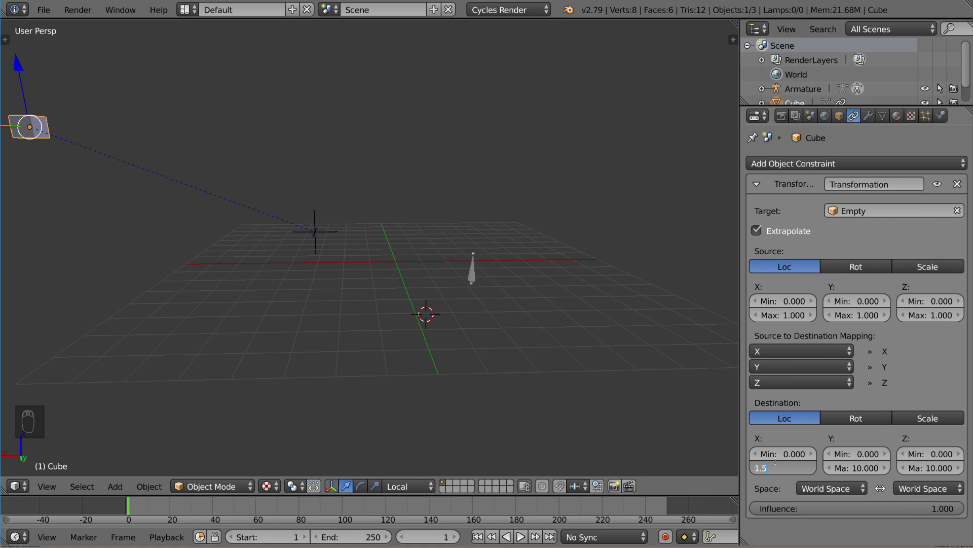
{"action": "key", "text": "Return"}
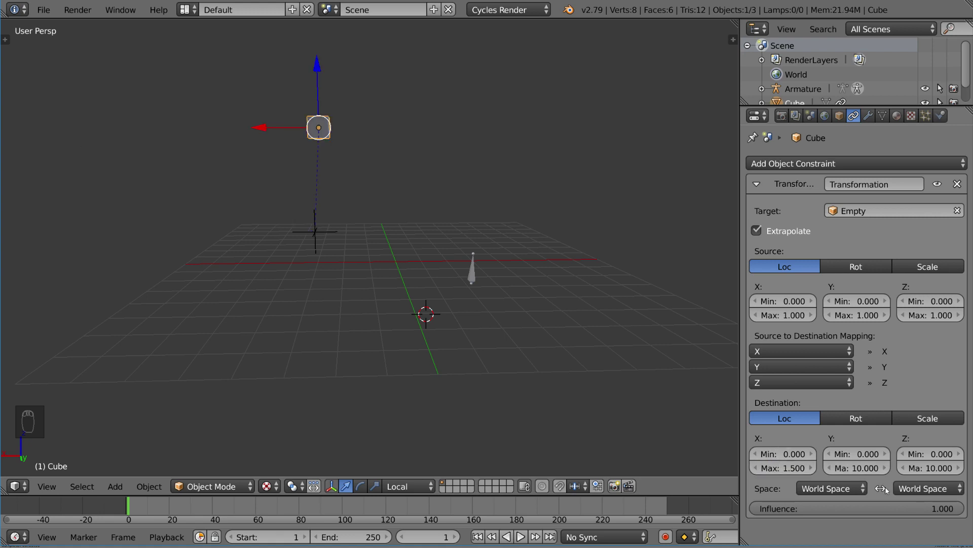
{"action": "key", "text": "ctrl+v"}
{"action": "key", "text": "ctrl+v"}
Step: Move the Empty further left so the cube follows it
{"action": "middle_click_drag", "start_coordinate": [446, 304], "coordinate": [256, 263]}
{"action": "right_click", "coordinate": [256, 263]}
{"action": "key", "text": "g"}
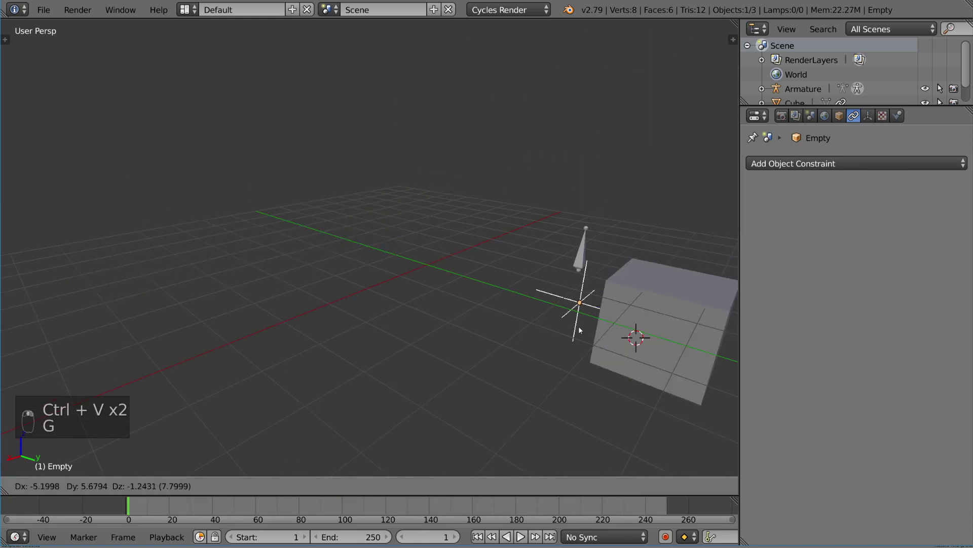
{"action": "left_click", "coordinate": [248, 209]}
{"action": "right_click", "coordinate": [147, 233]}
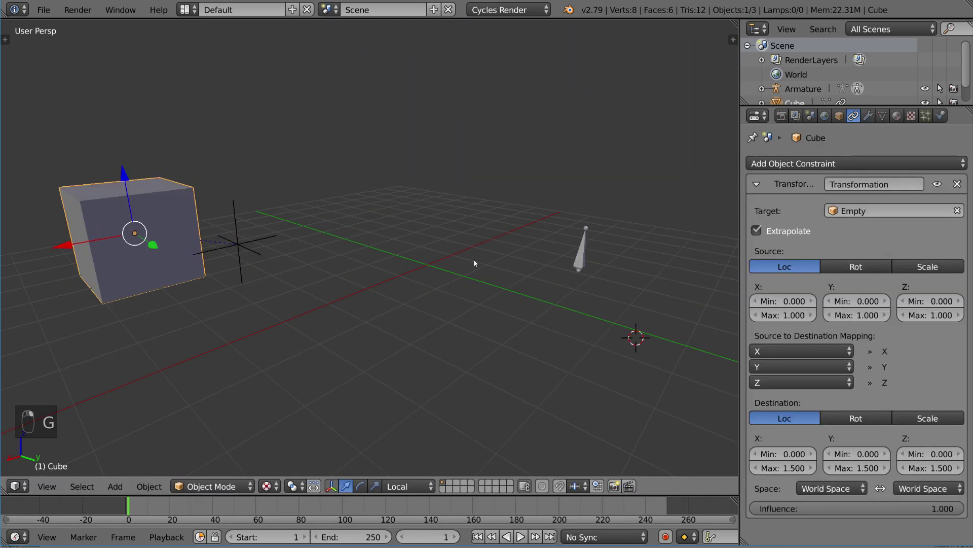
Step: Set the bone's Transformation constraint source to Loc, then move the Empty to test the bone stretching
{"action": "right_click", "coordinate": [571, 250]}
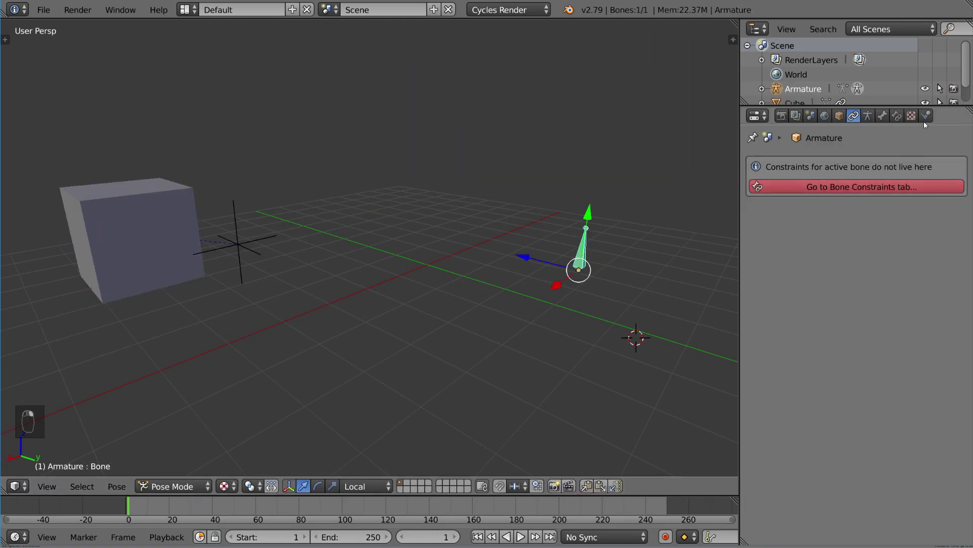
{"action": "left_click", "coordinate": [897, 116]}
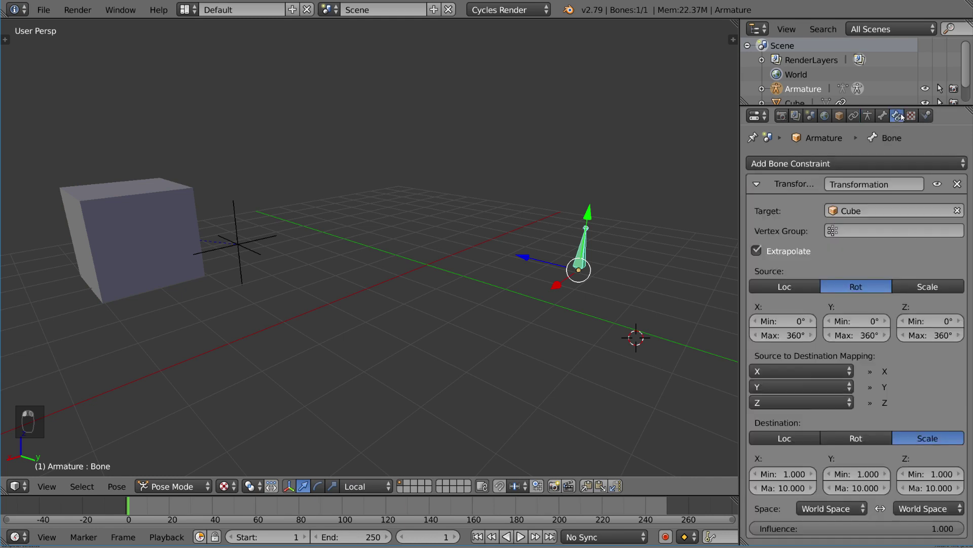
{"action": "left_click", "coordinate": [813, 287]}
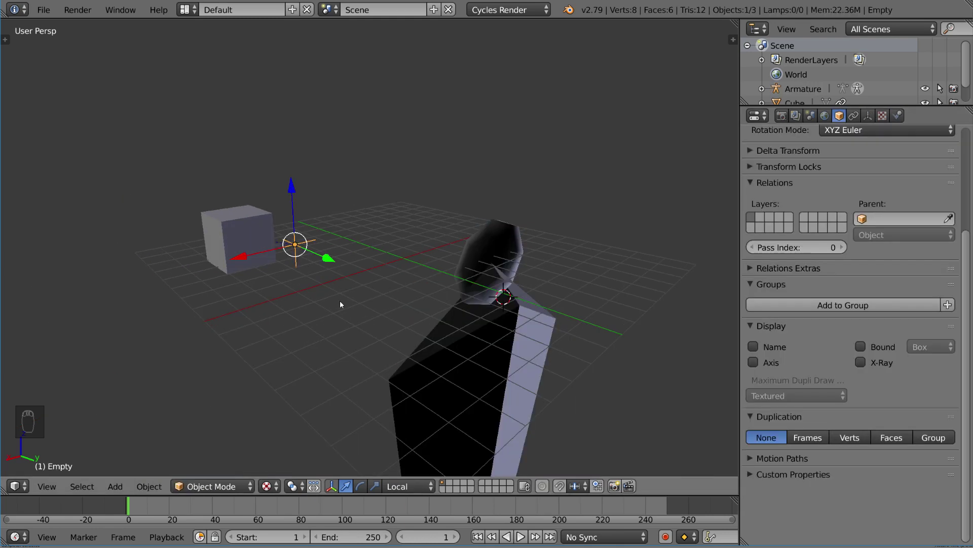
{"action": "key", "text": "g"}
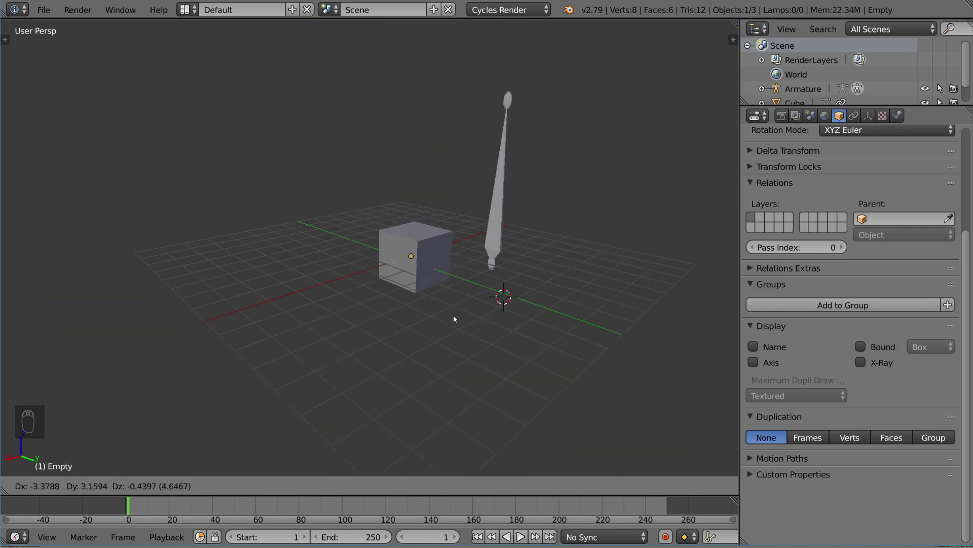
{"action": "left_click", "coordinate": [444, 289]}
{"action": "middle_click_drag", "start_coordinate": [443, 290], "coordinate": [507, 247]}
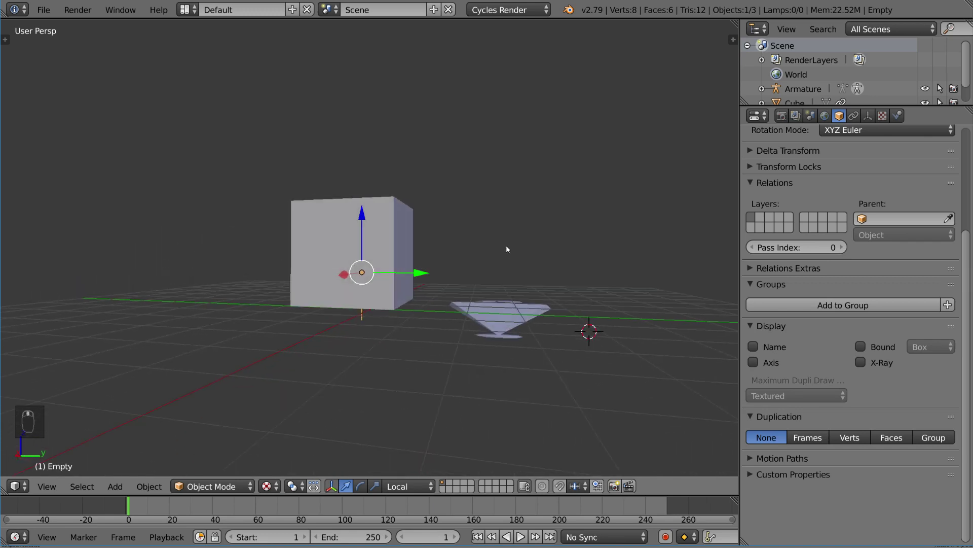